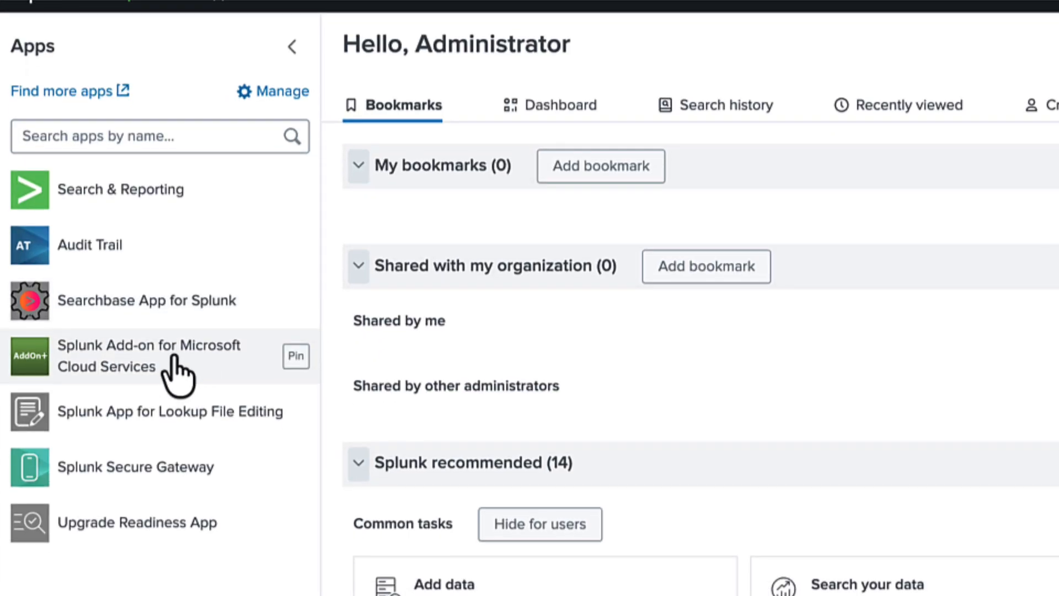
Start a new Azure app account named Splunkdemo in the configuration of the Splunk Add-on for Microsoft Cloud Services
left_click(188, 363)
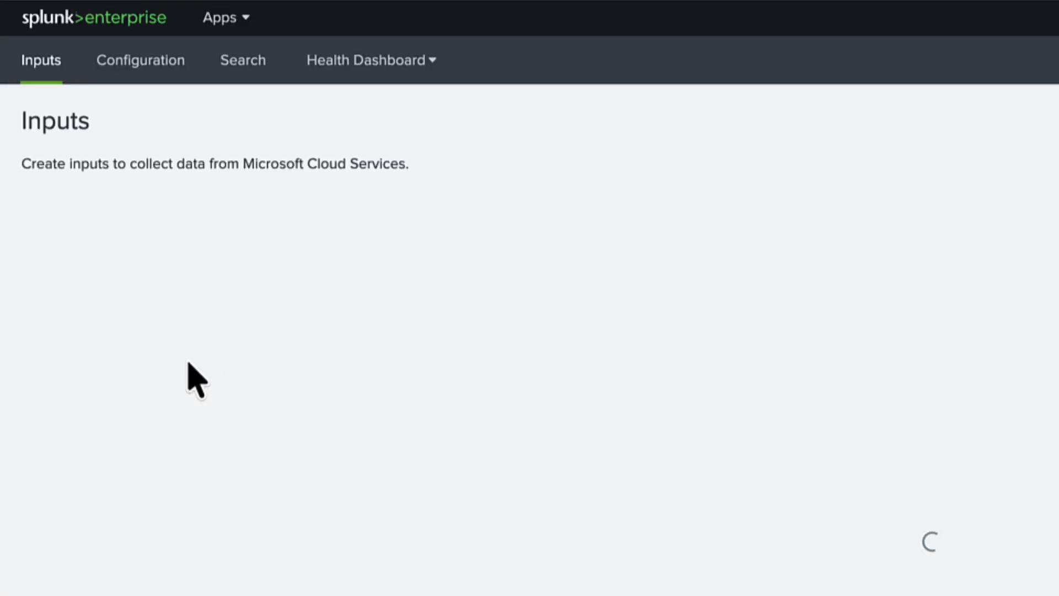
left_click(169, 80)
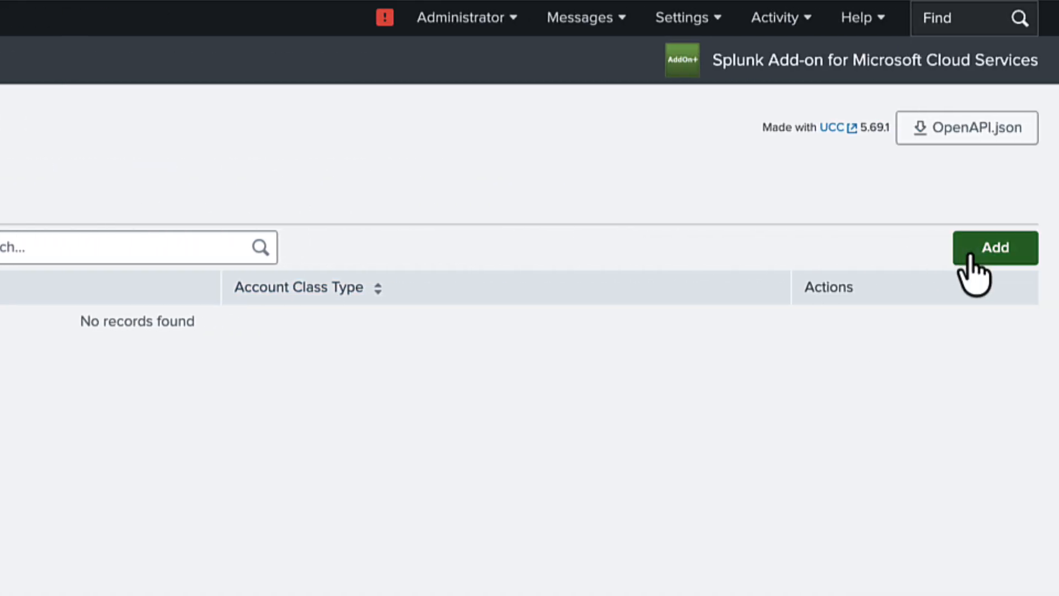
left_click(974, 270)
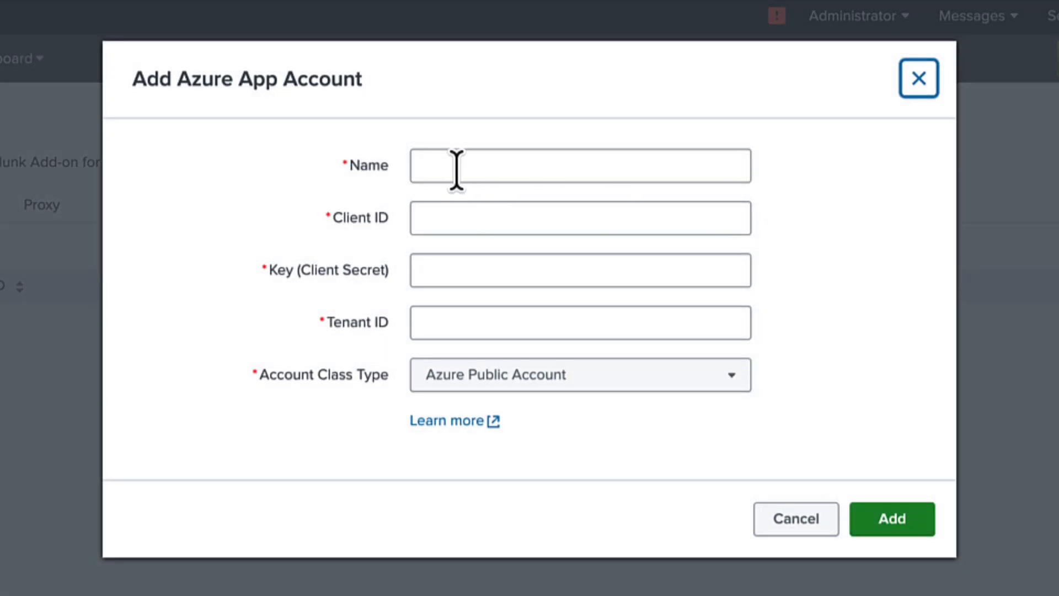
left_click(467, 171)
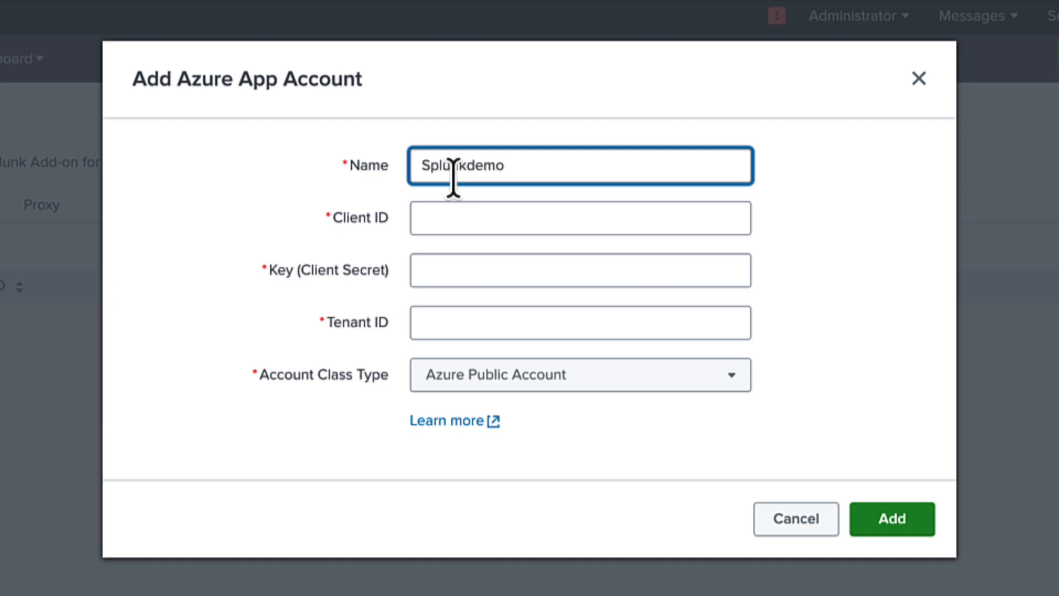
left_click(463, 219)
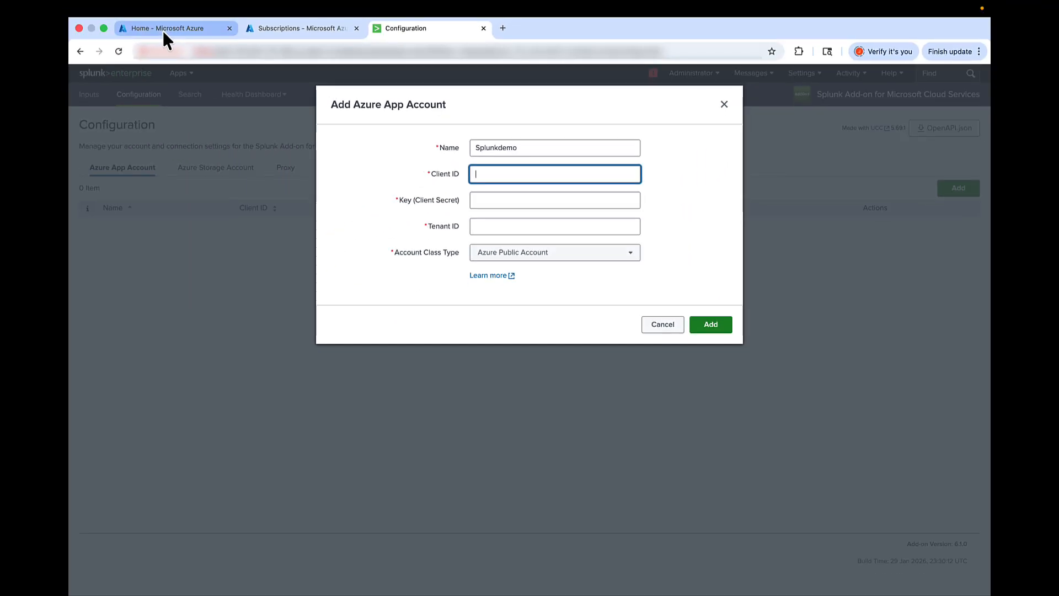
Switch to the Microsoft Azure portal and register a new application named splunkdemo under App registrations
left_click(164, 29)
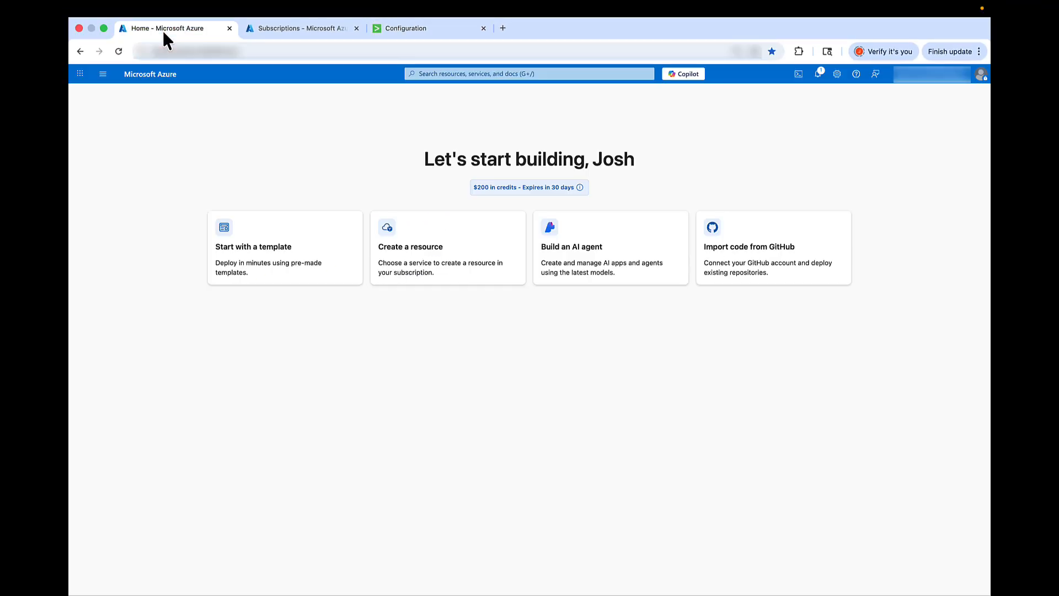
left_click(425, 74)
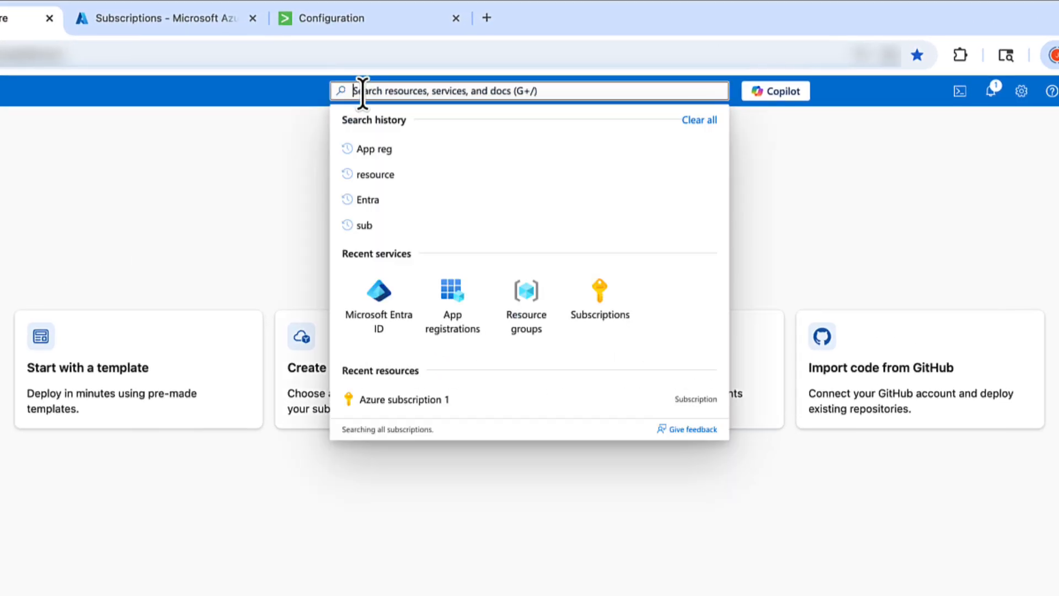
type("App re")
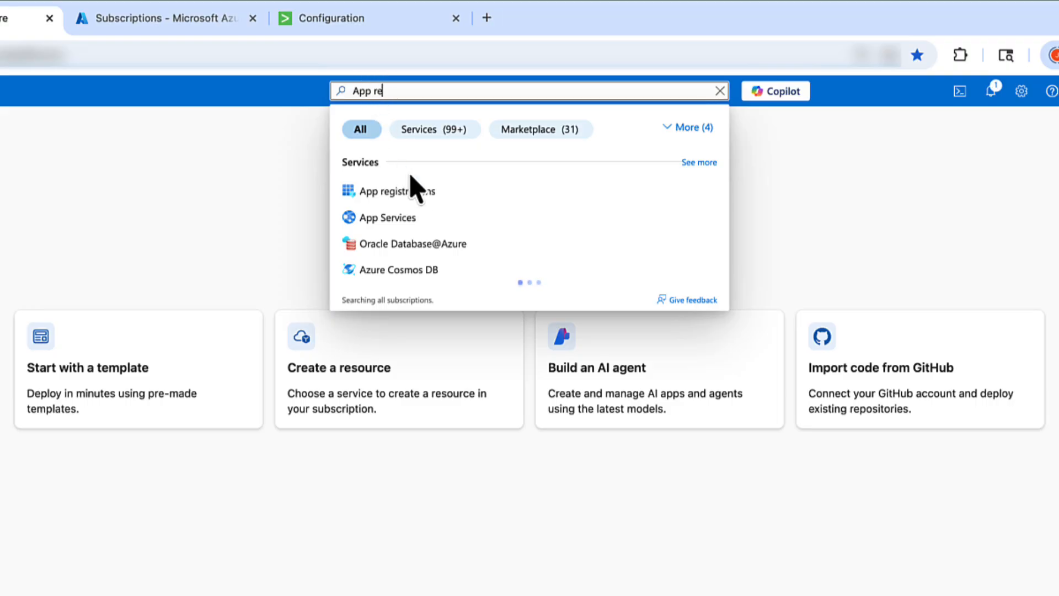
left_click(411, 181)
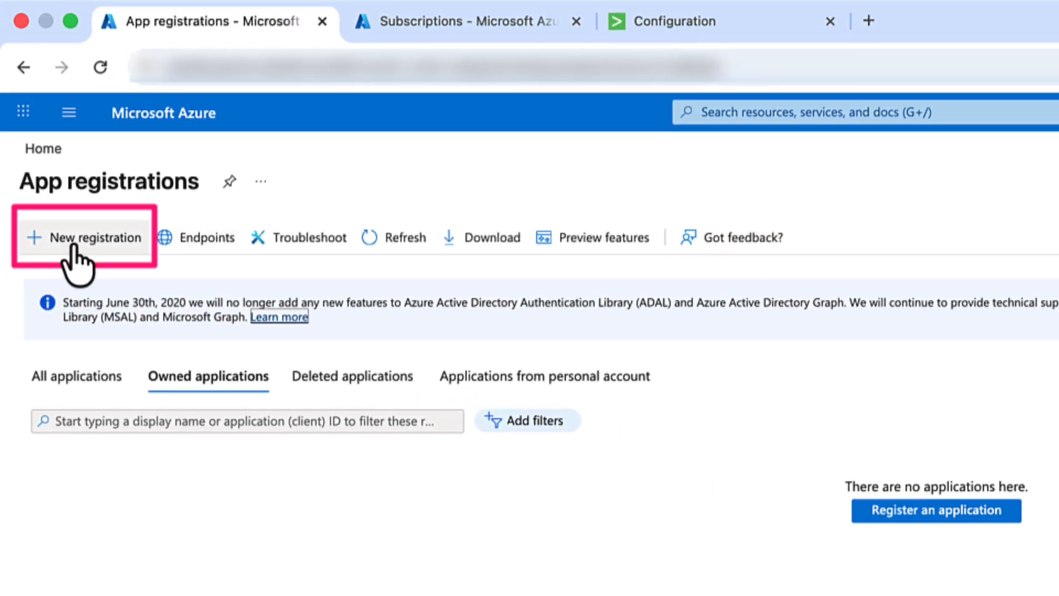
left_click(88, 238)
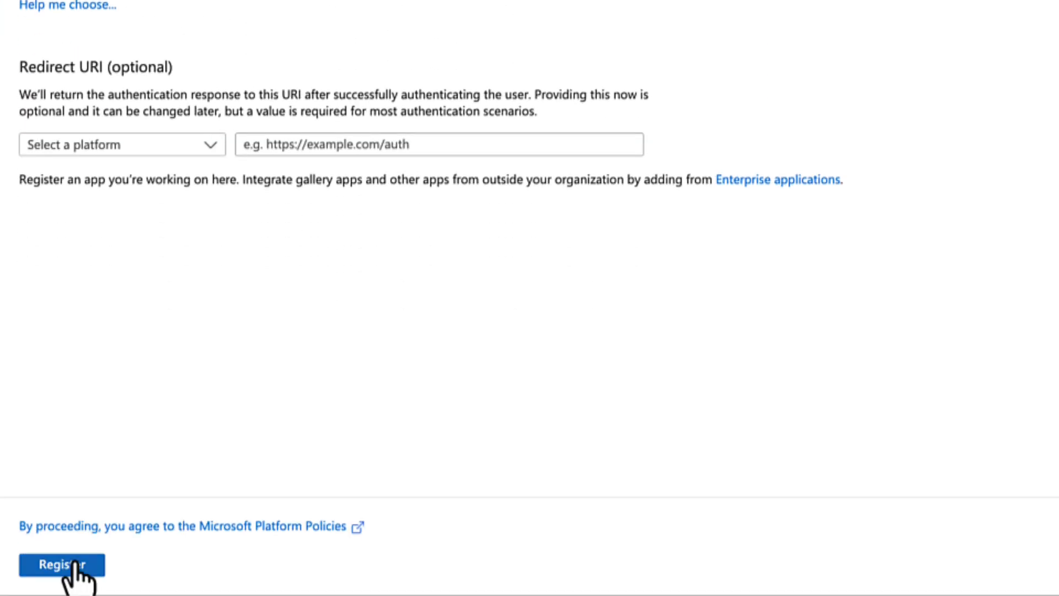
left_click(71, 563)
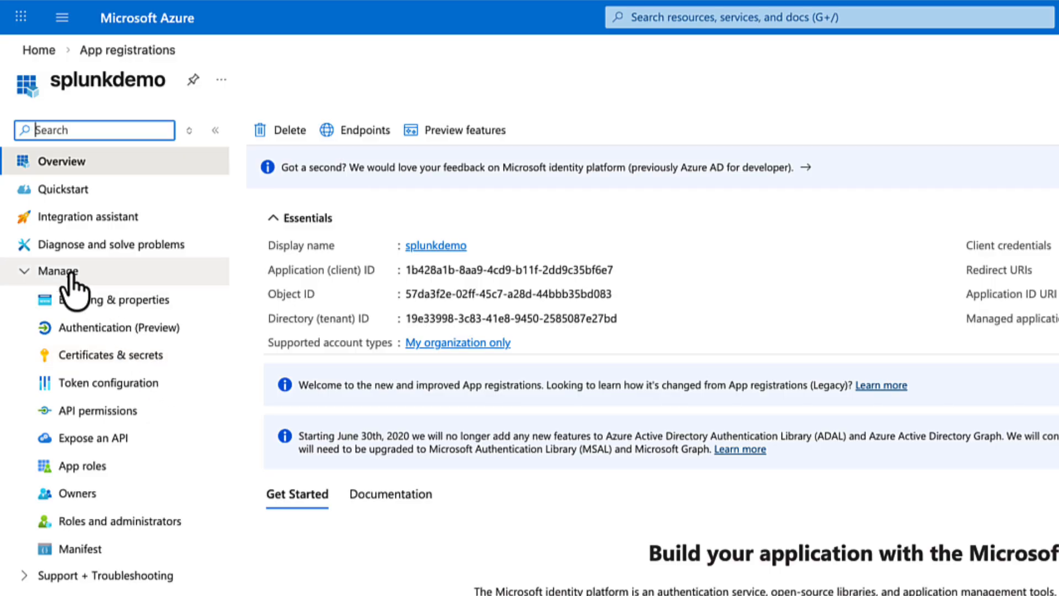
Create a client secret for the splunkdemo app with description demo and the recommended 180-day (6 months) expiry
left_click(115, 358)
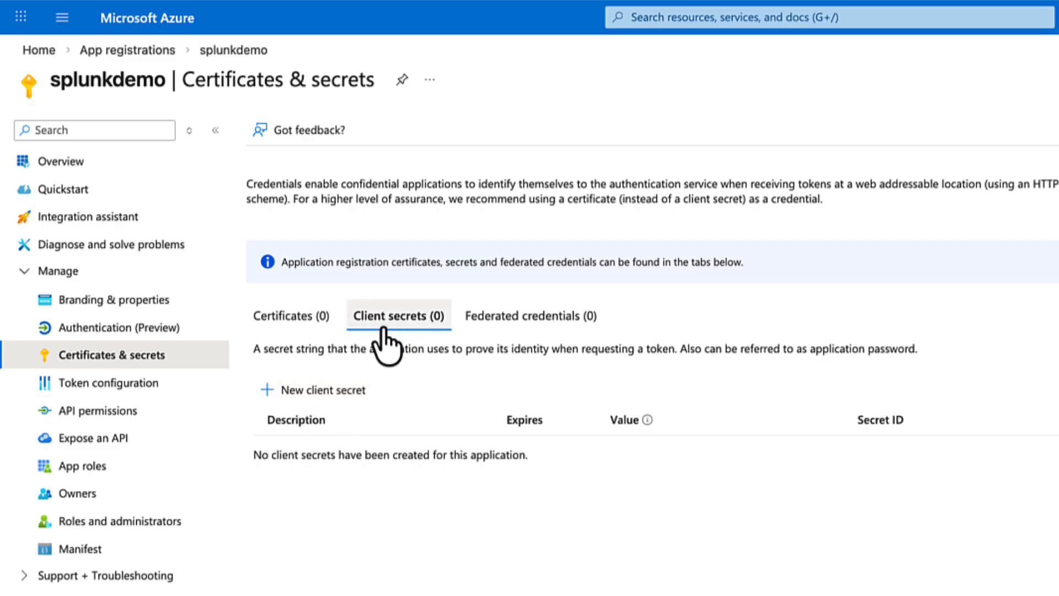
left_click(313, 389)
type("demo")
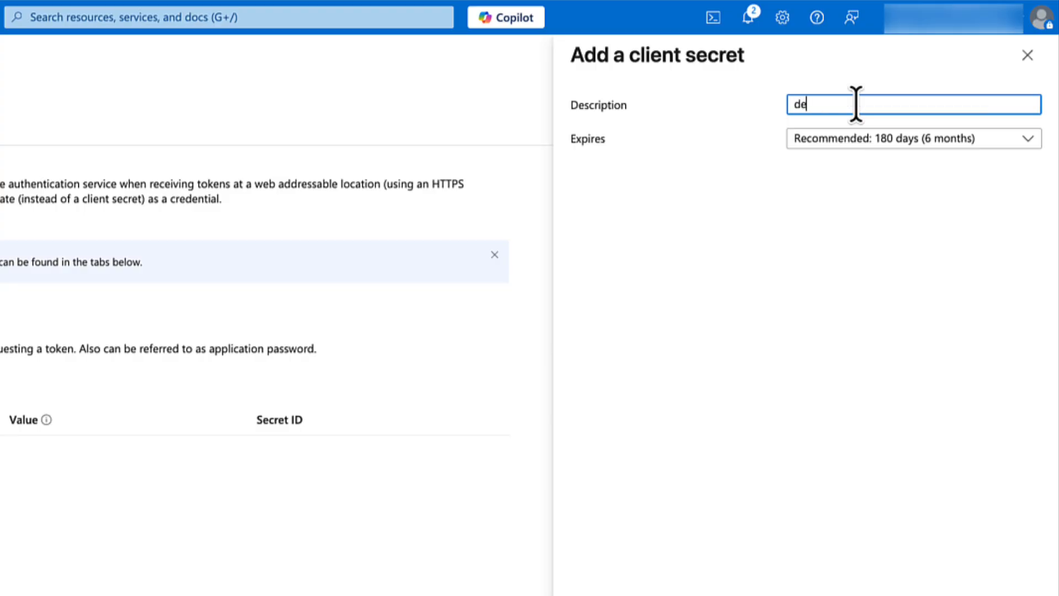
left_click(851, 144)
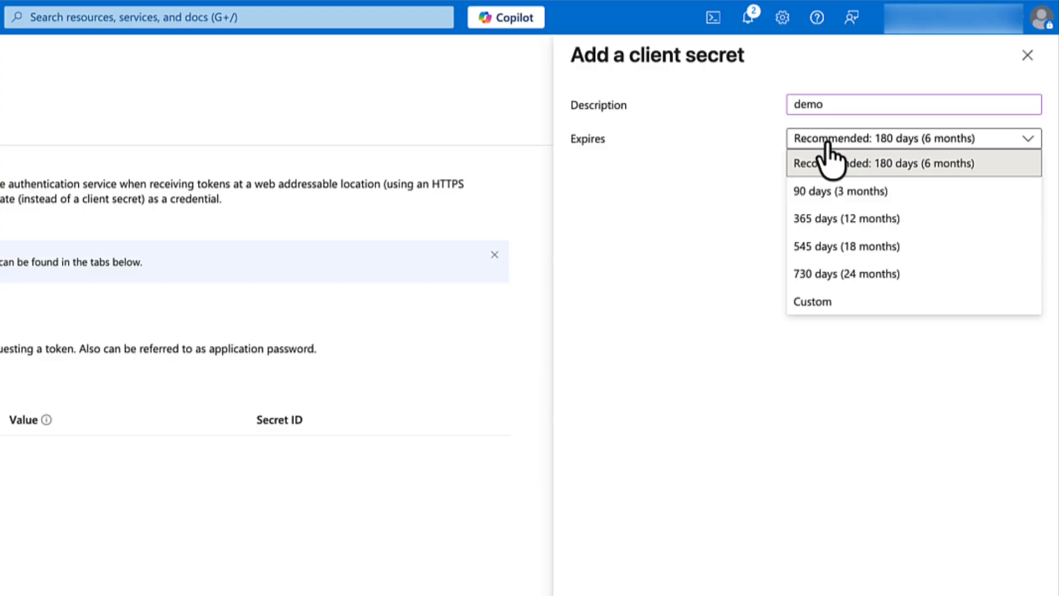
left_click(834, 152)
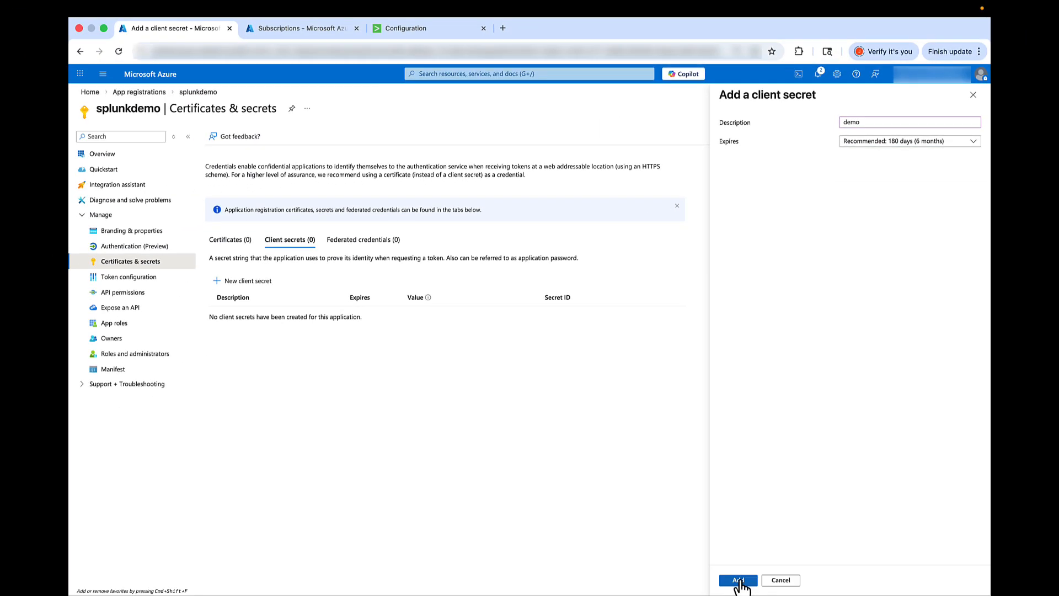
left_click(739, 580)
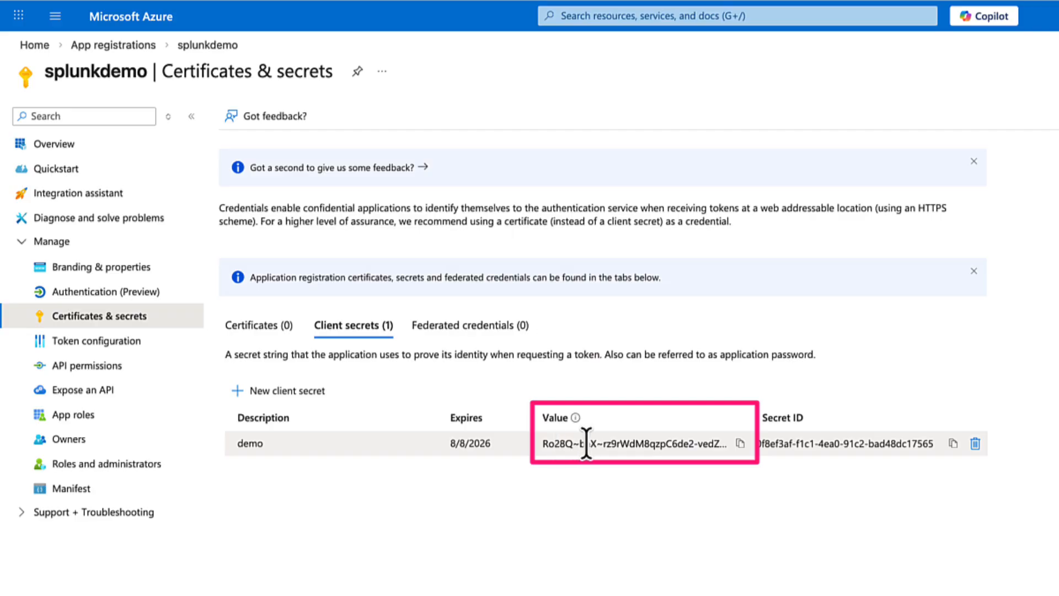
Copy the demo client secret's value from Azure into the Key (Client Secret) field of Splunk's new Azure app account
left_click(740, 443)
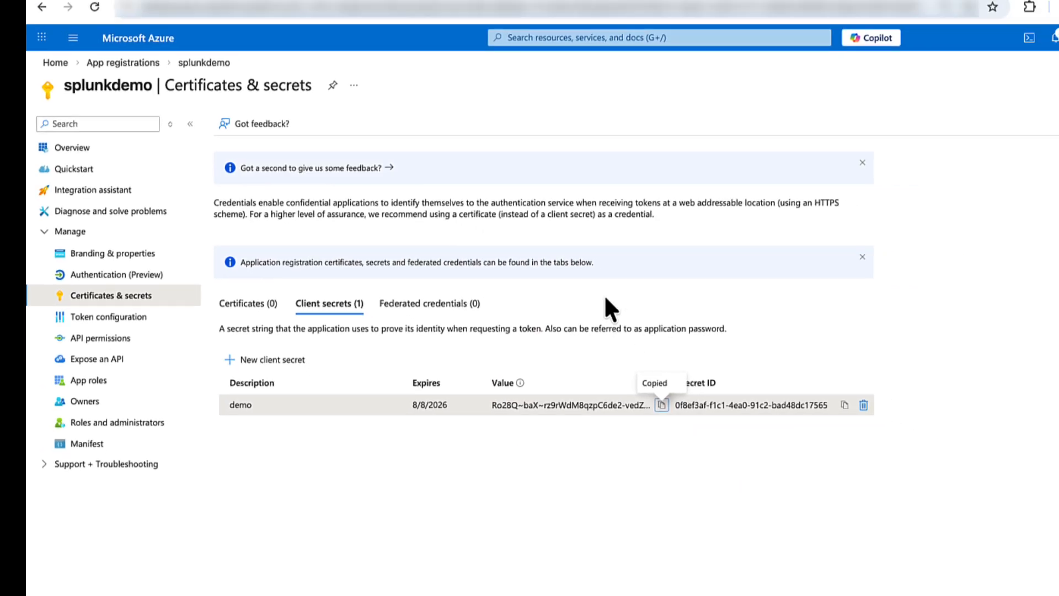
left_click(417, 25)
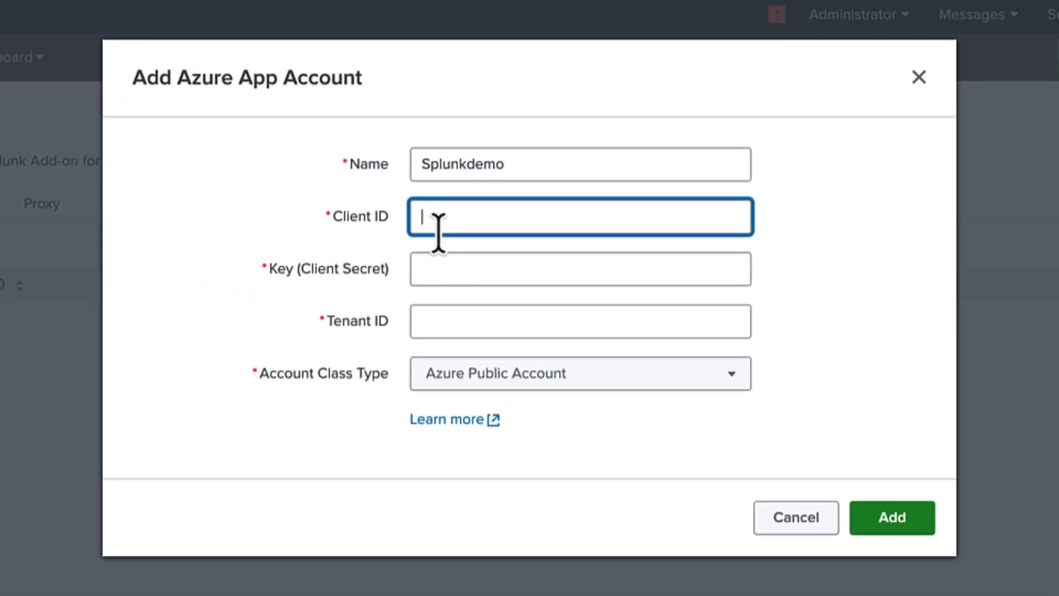
left_click(463, 239)
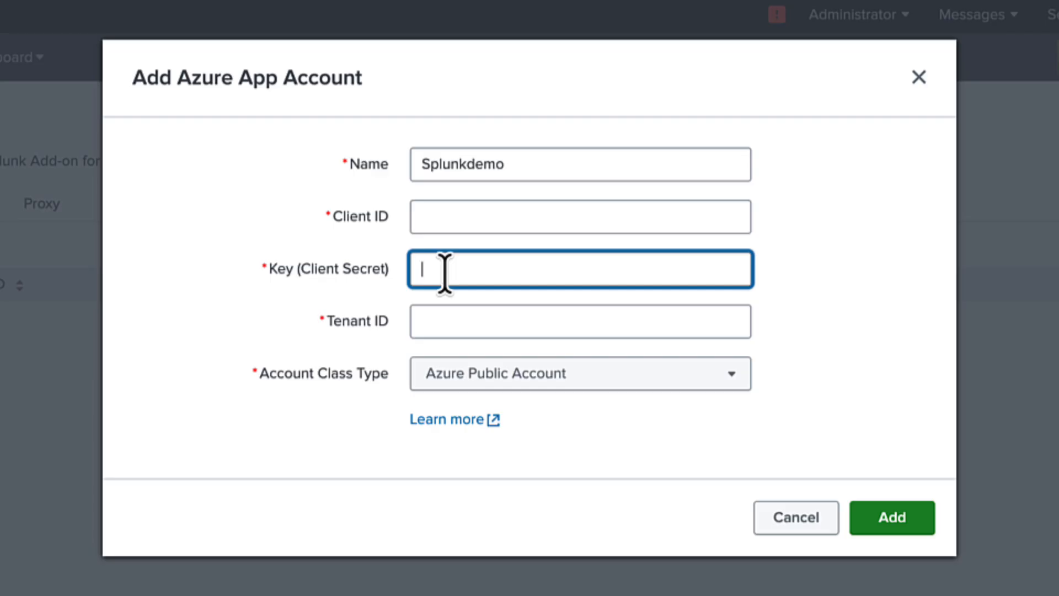
key("ctrl+v")
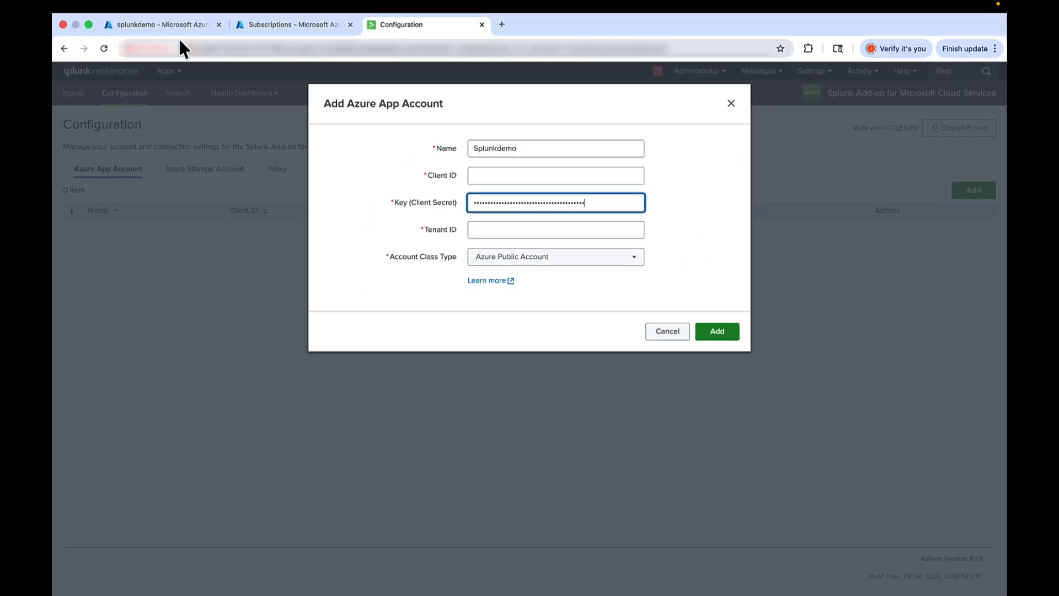
Copy the Application (client) ID from the splunkdemo overview in Azure into the Client ID field of Splunk's new account
left_click(188, 27)
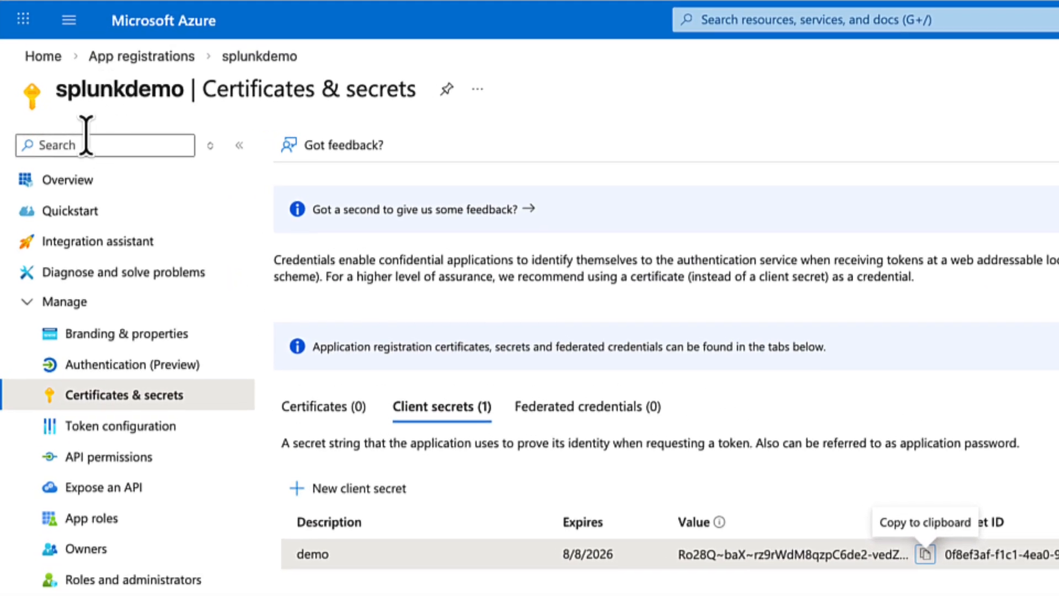
left_click(76, 178)
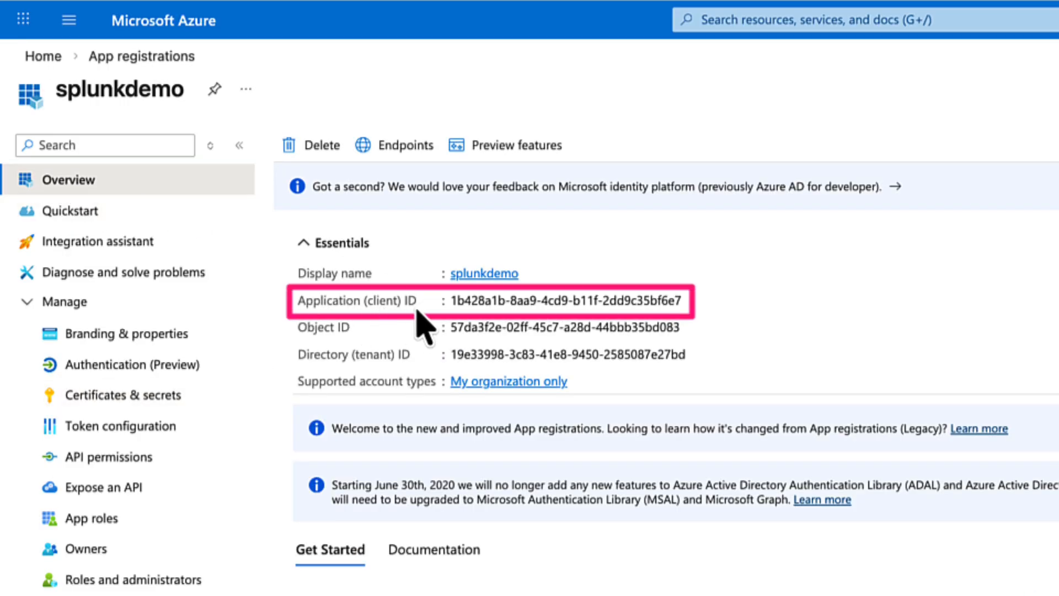
left_click(693, 300)
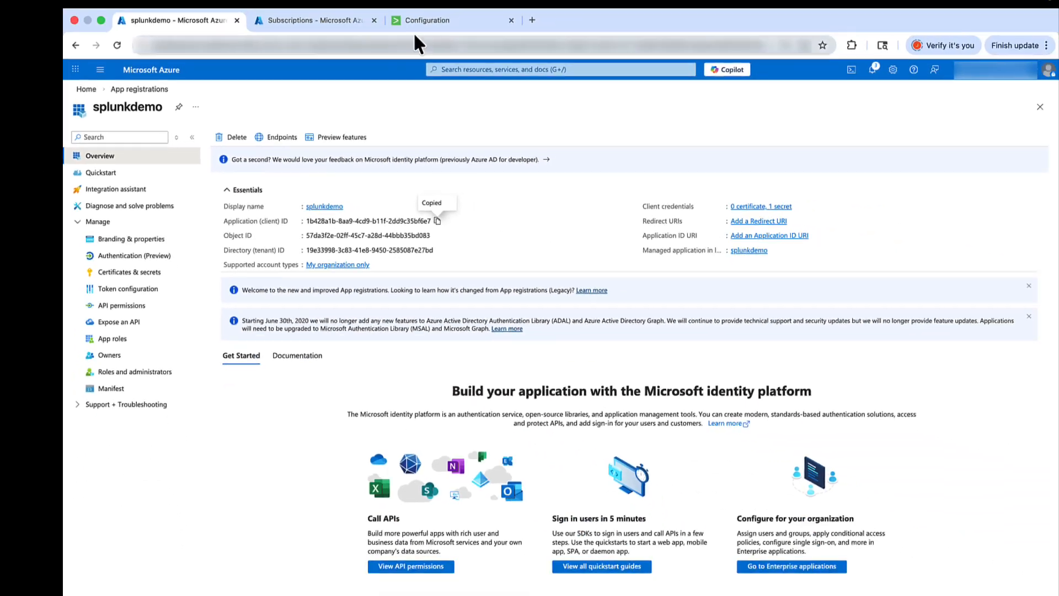
left_click(403, 21)
left_click(466, 213)
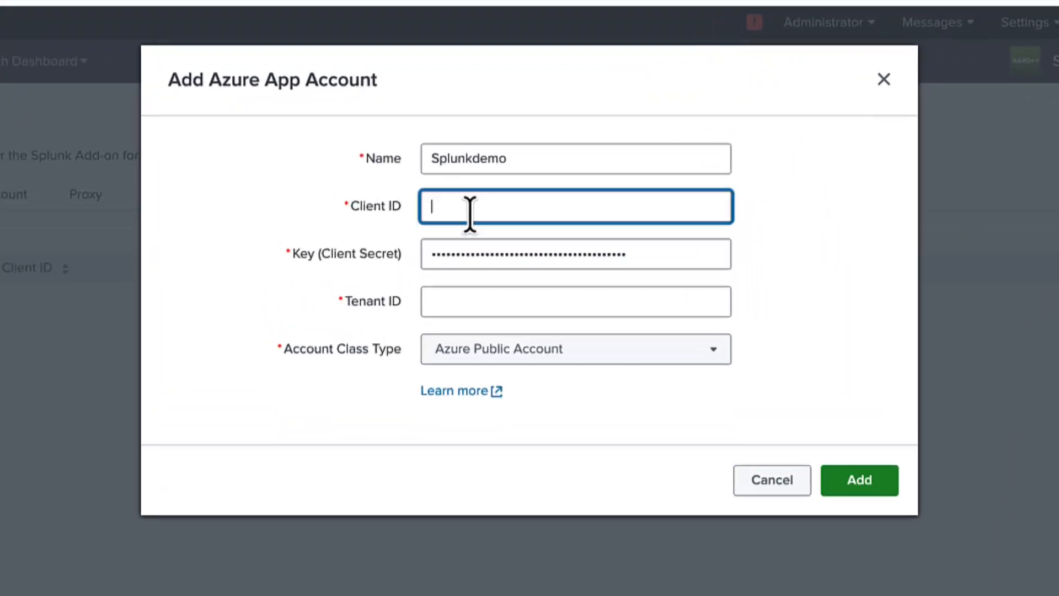
key("super+v")
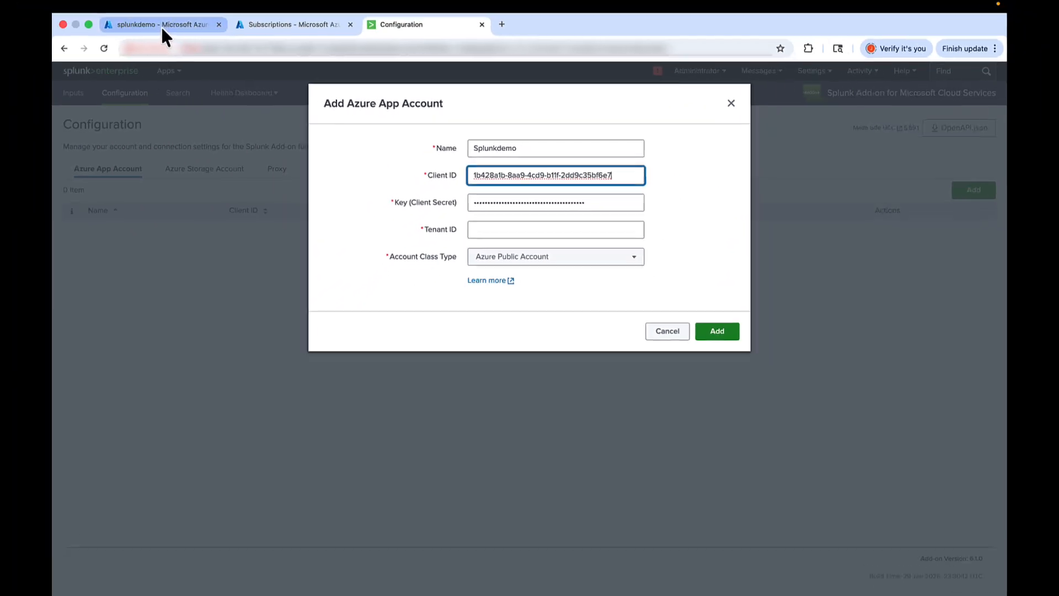
Copy the Directory (tenant) ID from the Azure app overview into the Tenant ID field of Splunk's new account
left_click(174, 29)
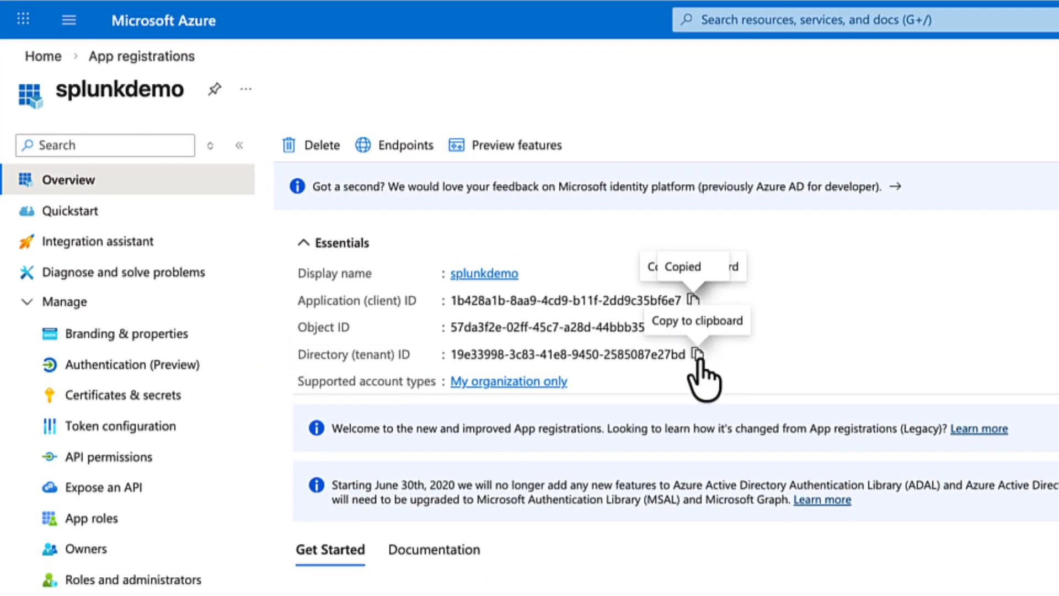
left_click(698, 356)
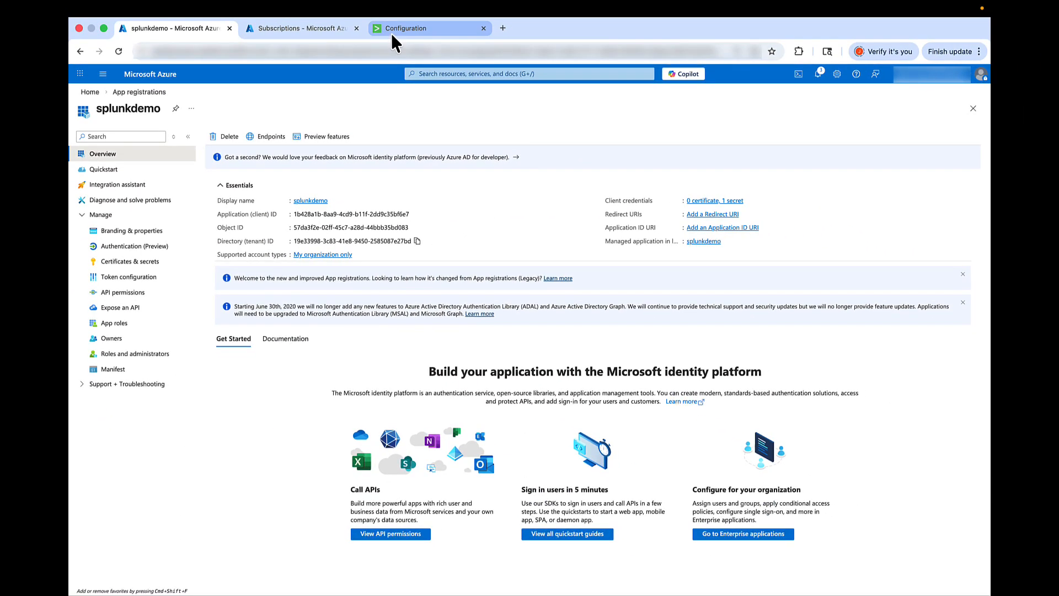
left_click(391, 30)
left_click(493, 250)
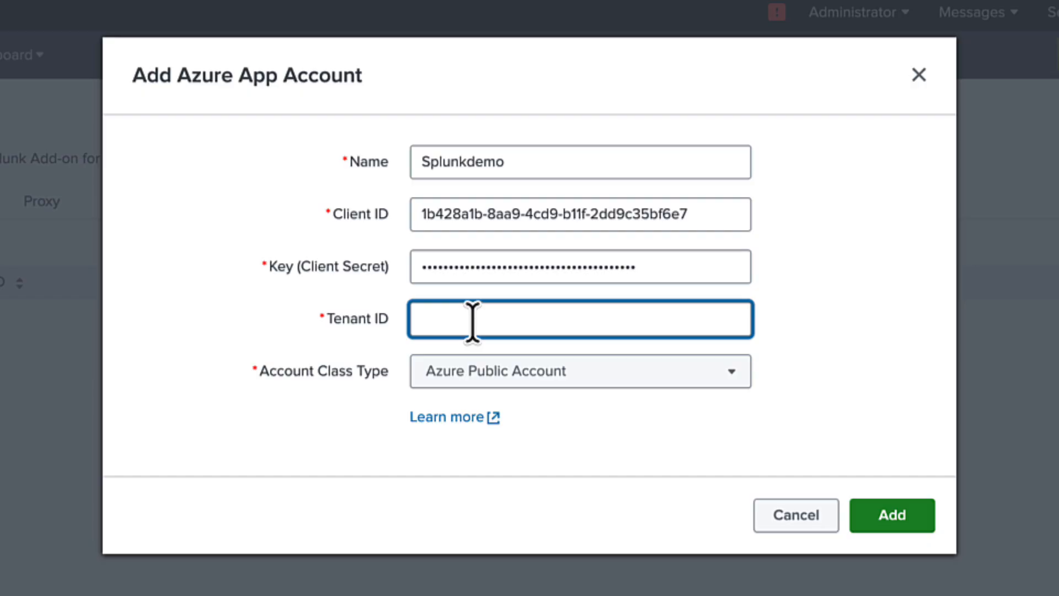
key("ctrl+v")
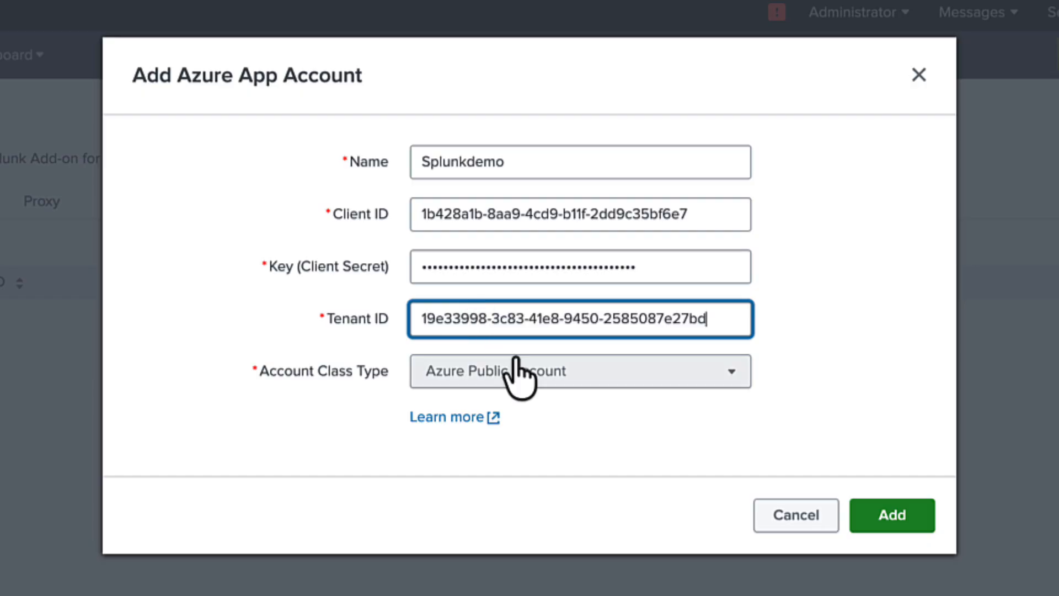
Keep Azure Public Account as the account class type and add the Splunkdemo account
left_click(451, 381)
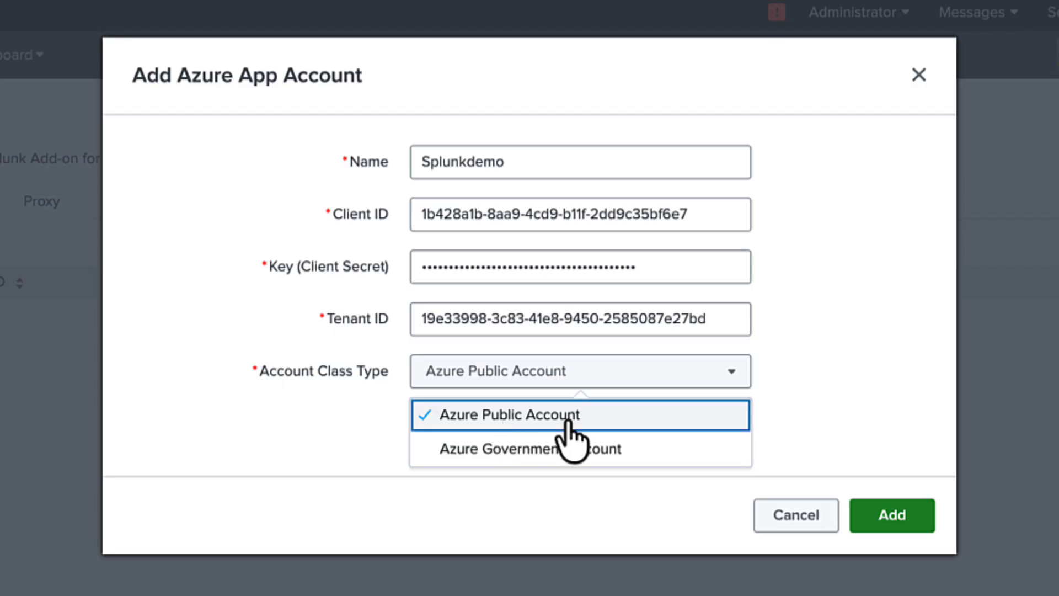
left_click(811, 413)
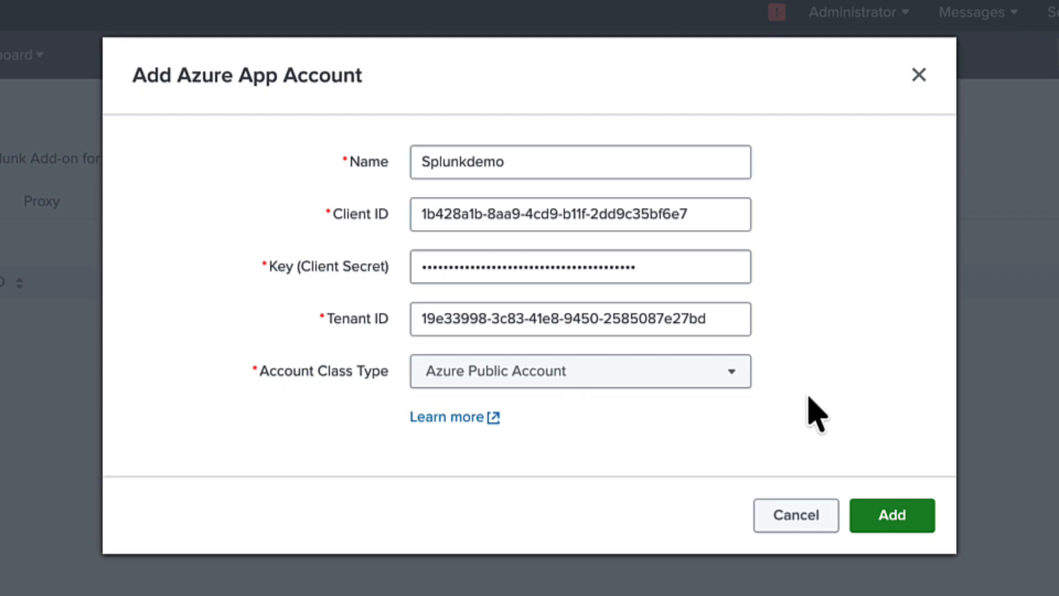
left_click(893, 519)
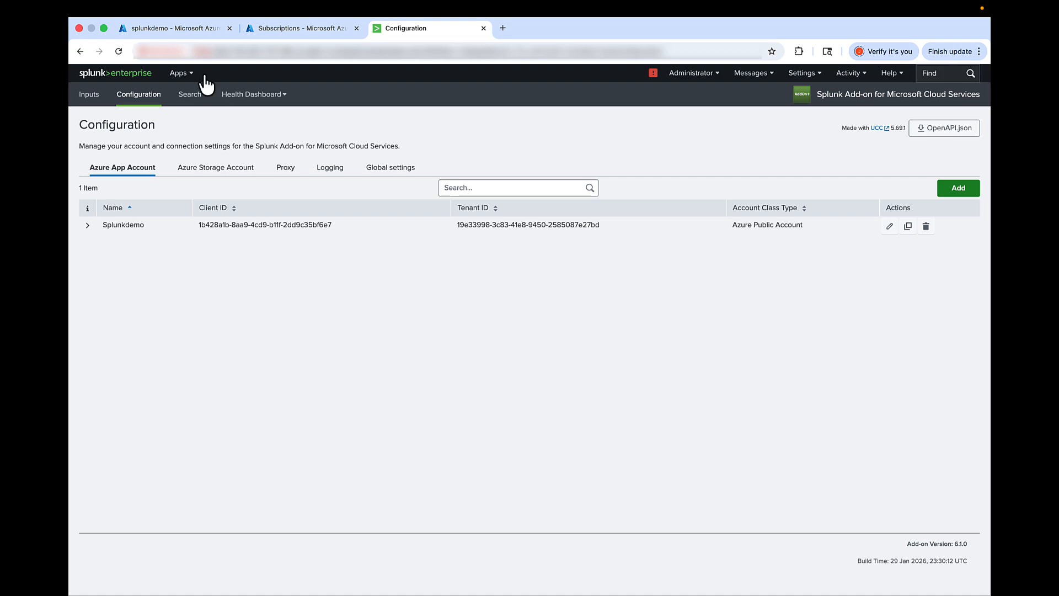
Return to the Azure portal, search for "sub" and open the Subscriptions service
left_click(180, 28)
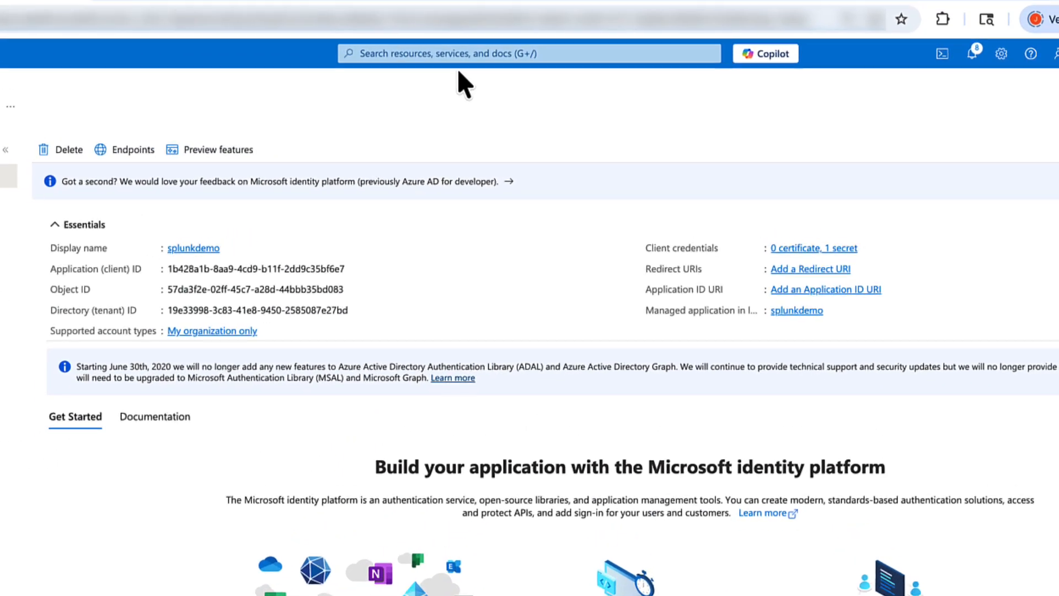
left_click(476, 73)
type("sub")
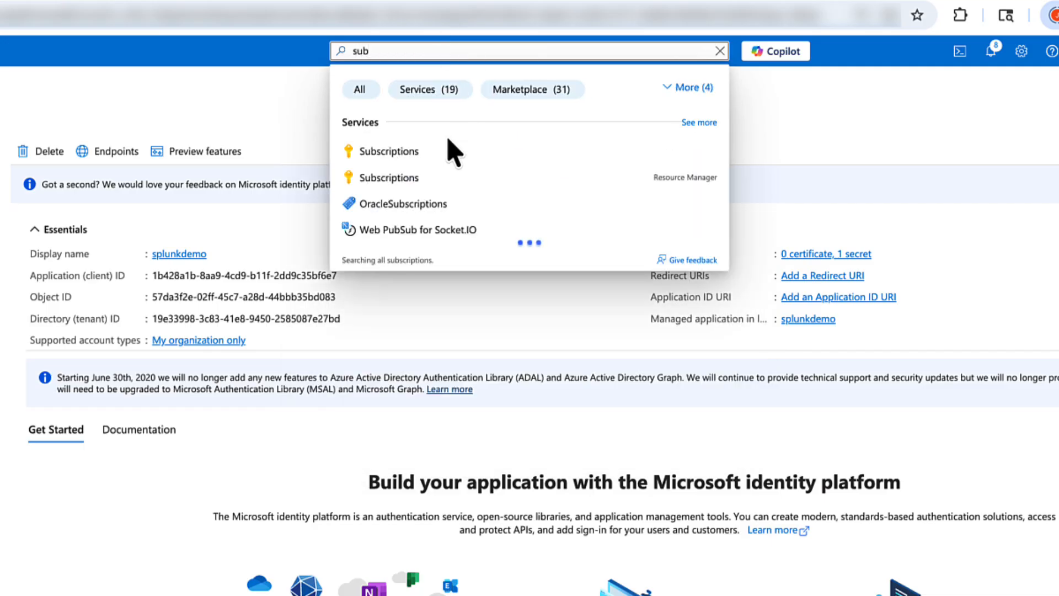
left_click(448, 141)
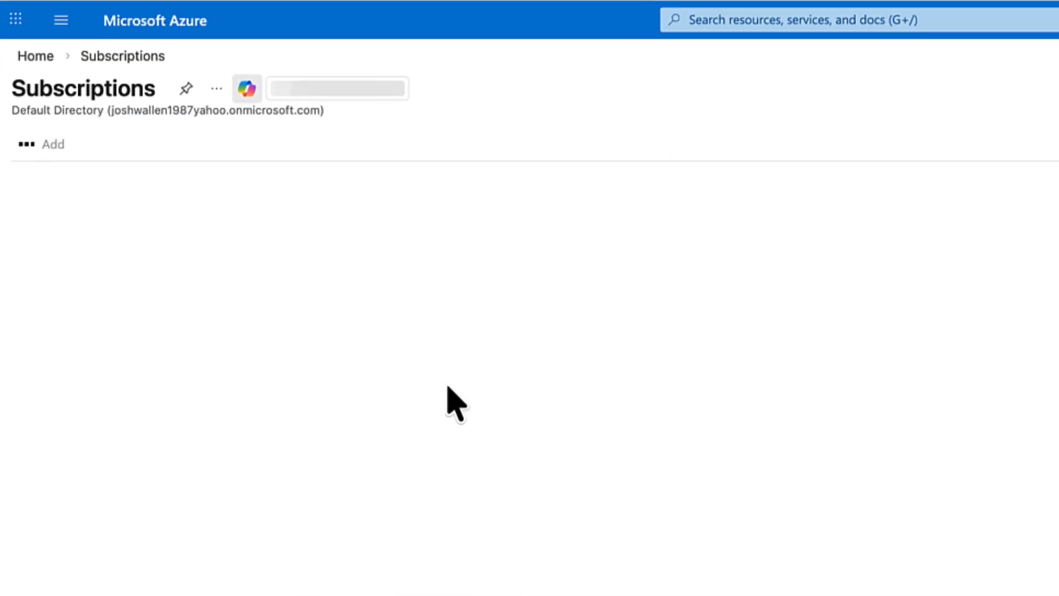
Start adding a role assignment in the access control (IAM) settings of Azure subscription 1
left_click(87, 340)
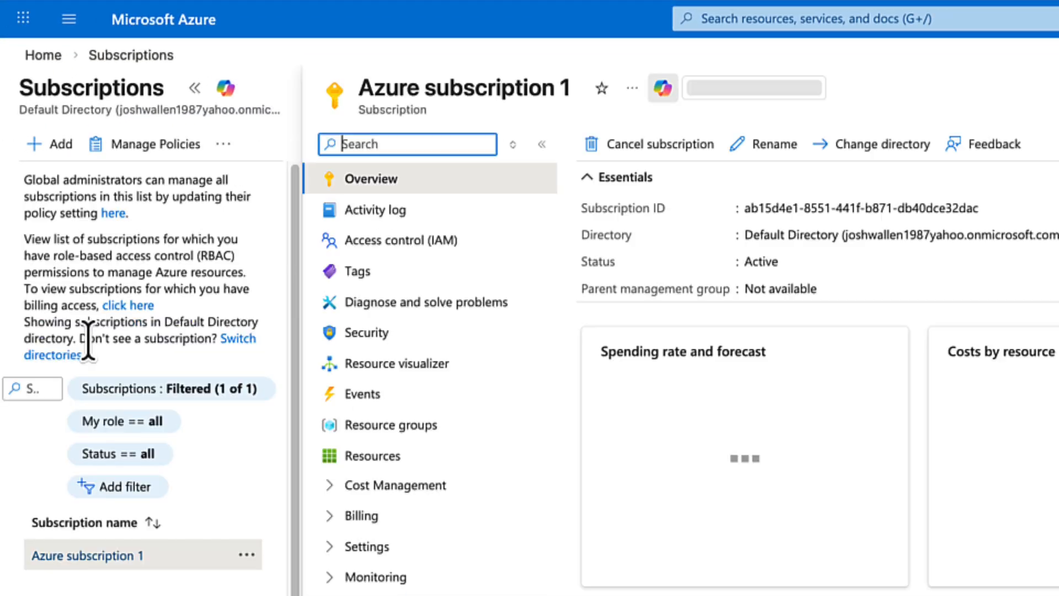
left_click(500, 241)
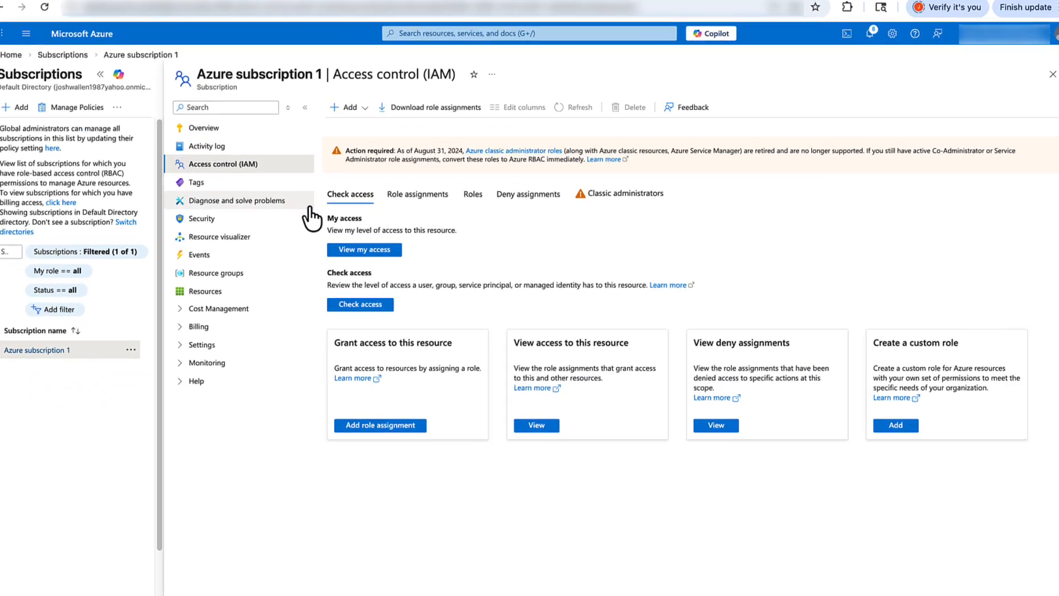
left_click(366, 425)
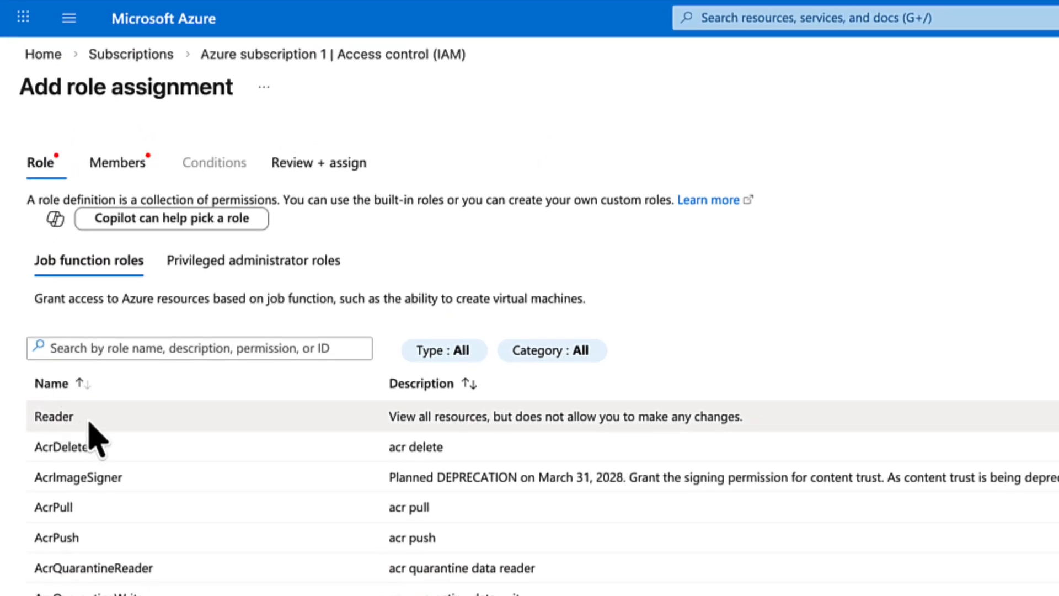
Choose the Reader job function role for the assignment and continue to the member selection
left_click(90, 423)
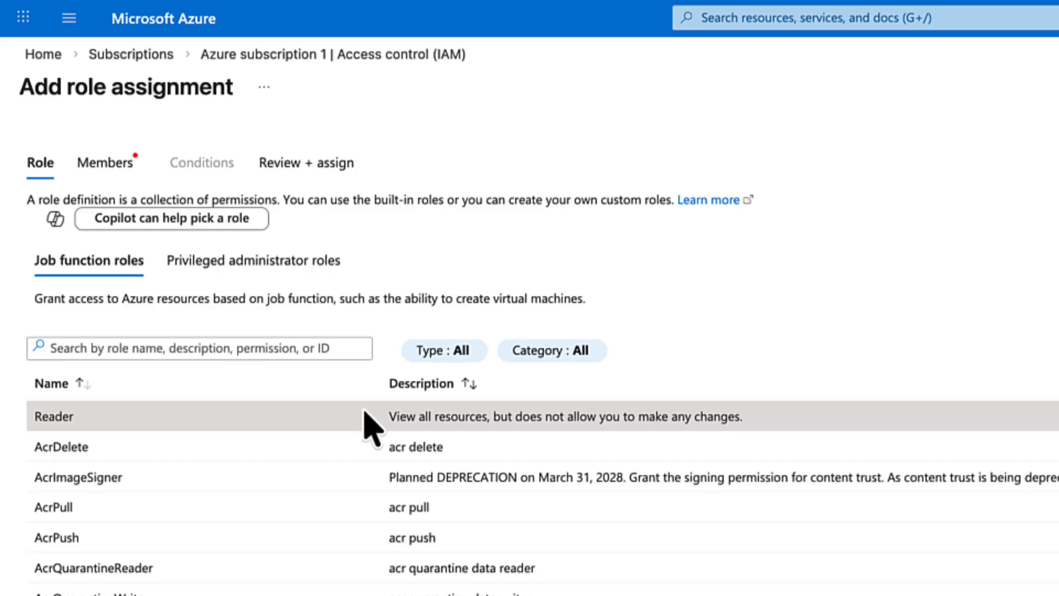
scroll(371, 406, "down", 8)
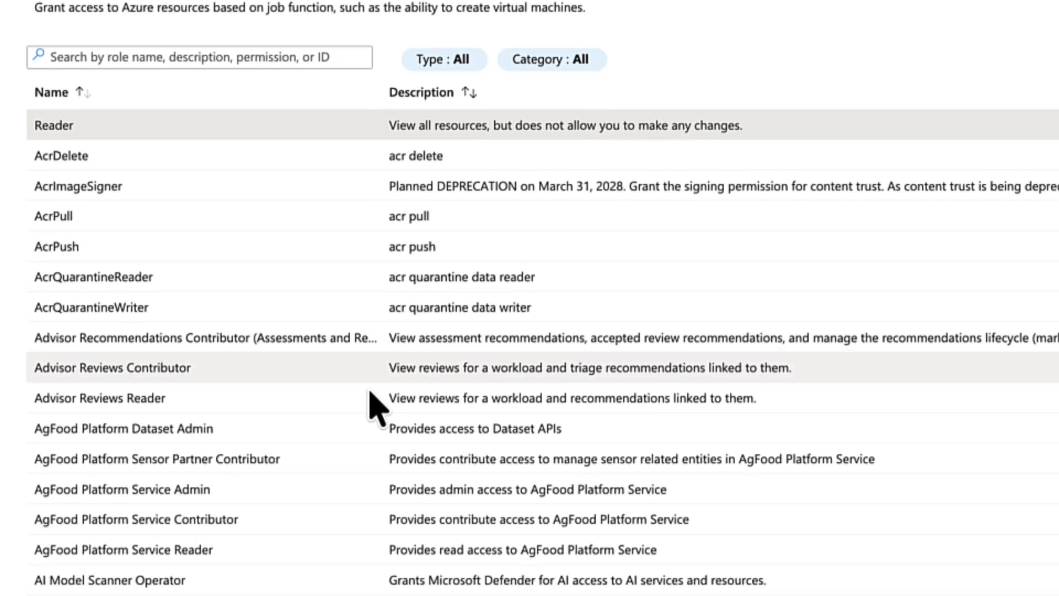
left_click(292, 566)
scroll(310, 461, "up", 8)
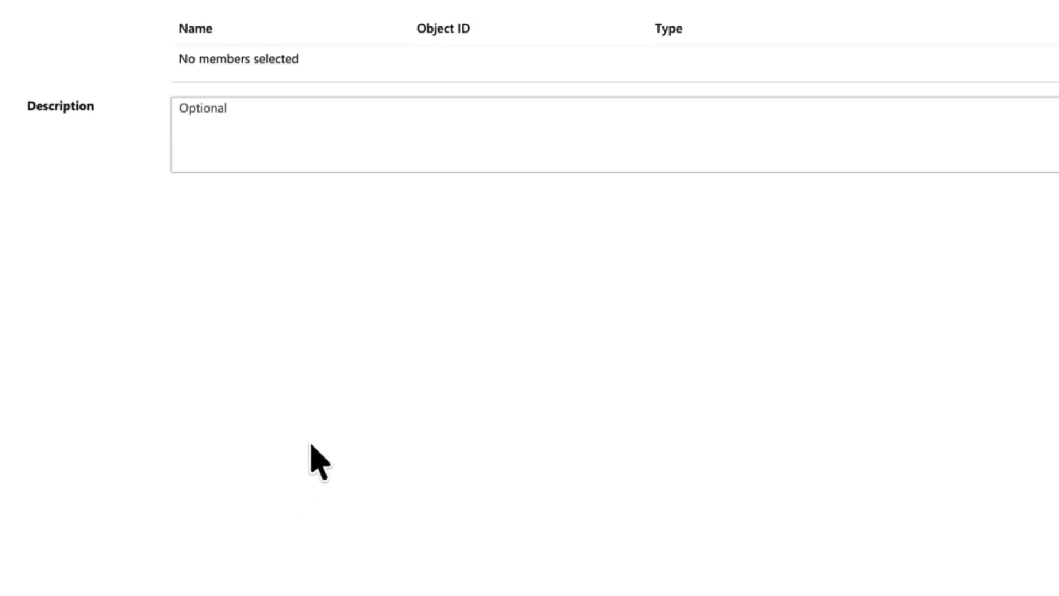
Find and select the splunkdemo application as the member, and complete the role assignment
left_click(212, 322)
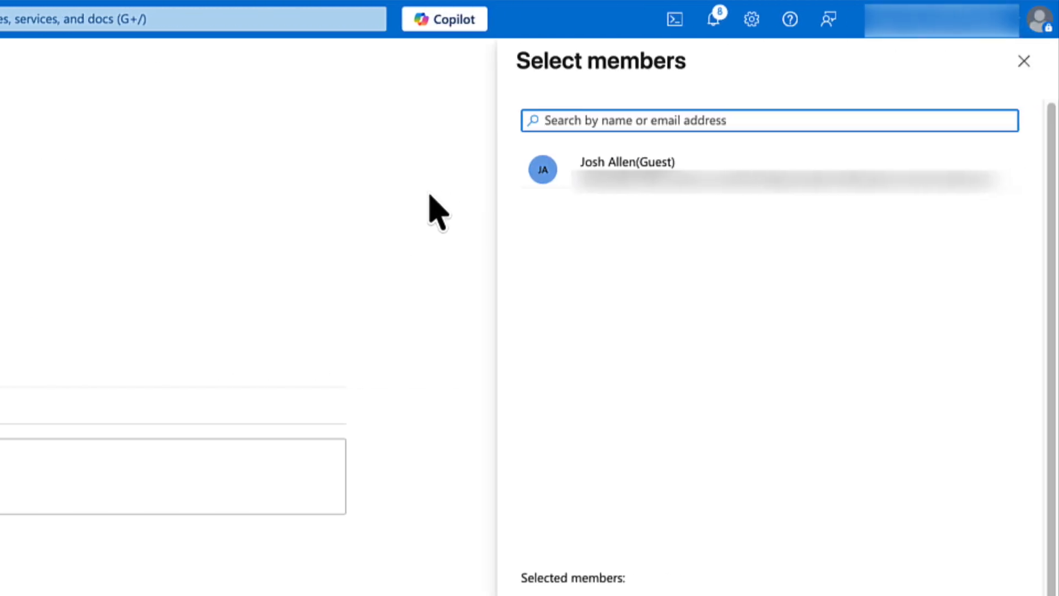
type("splunkdemo")
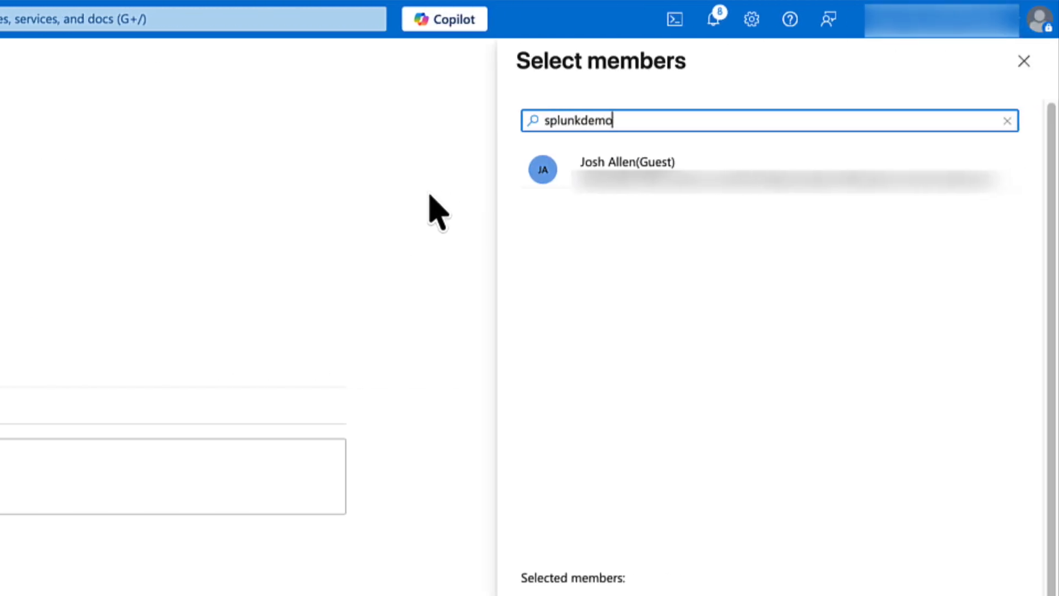
left_click(697, 184)
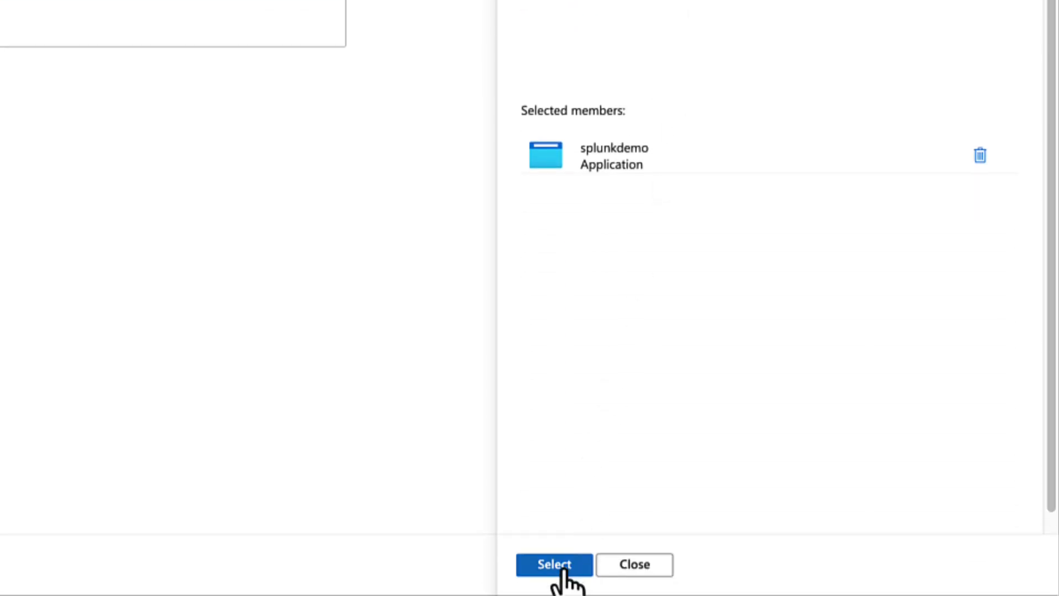
left_click(562, 571)
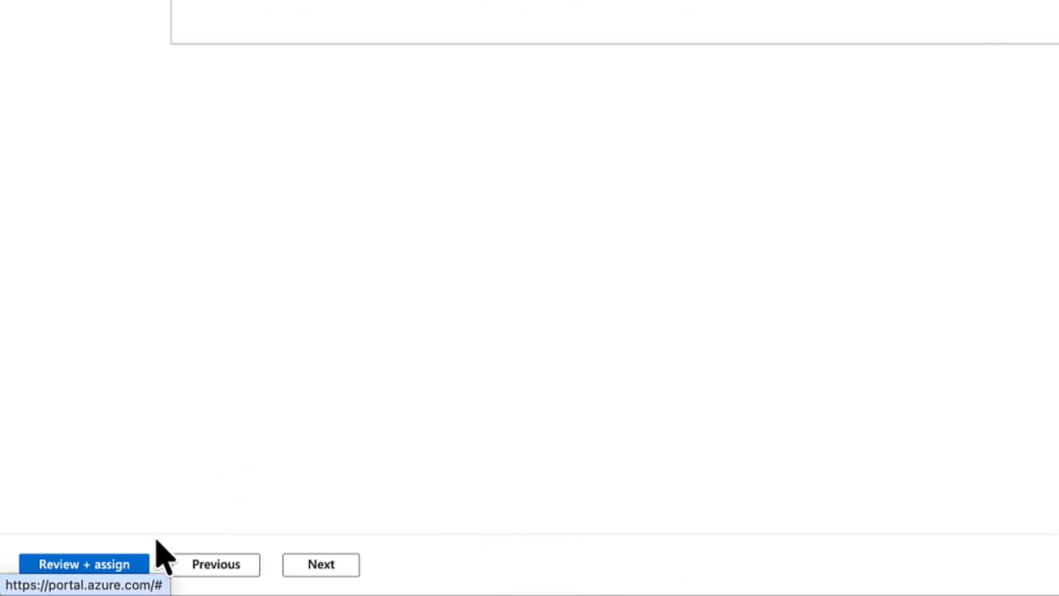
left_click(122, 571)
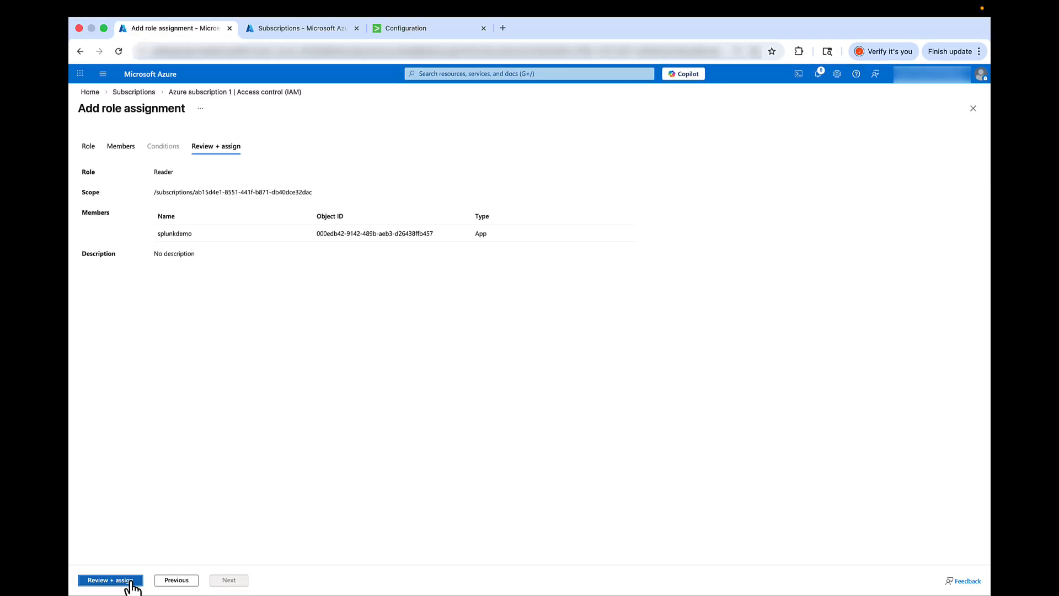
left_click(131, 582)
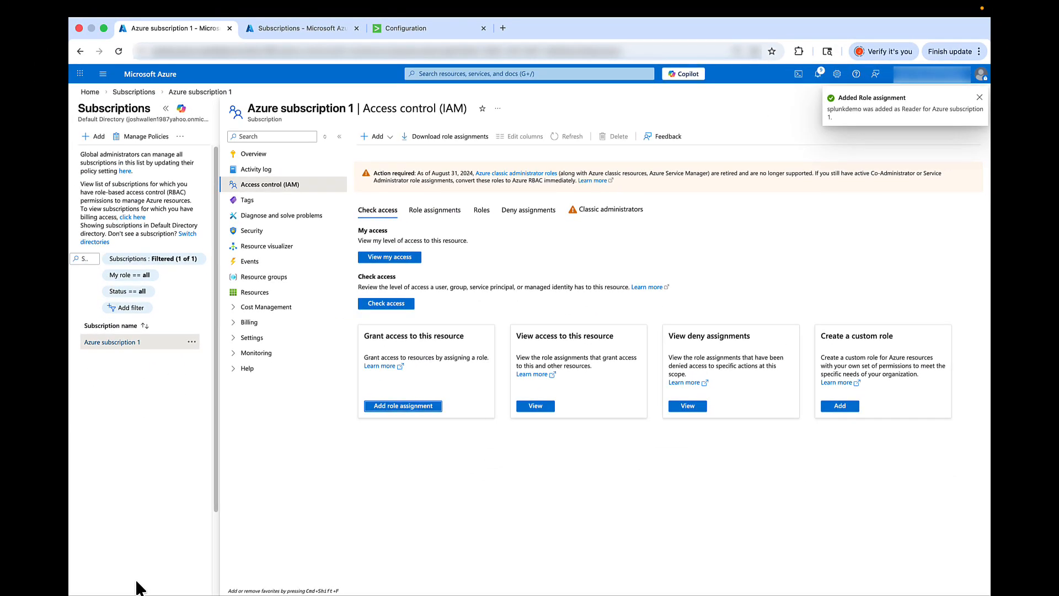
Switch to the Splunk Add-on for Microsoft Cloud Services and start a new Azure Resource input
left_click(403, 36)
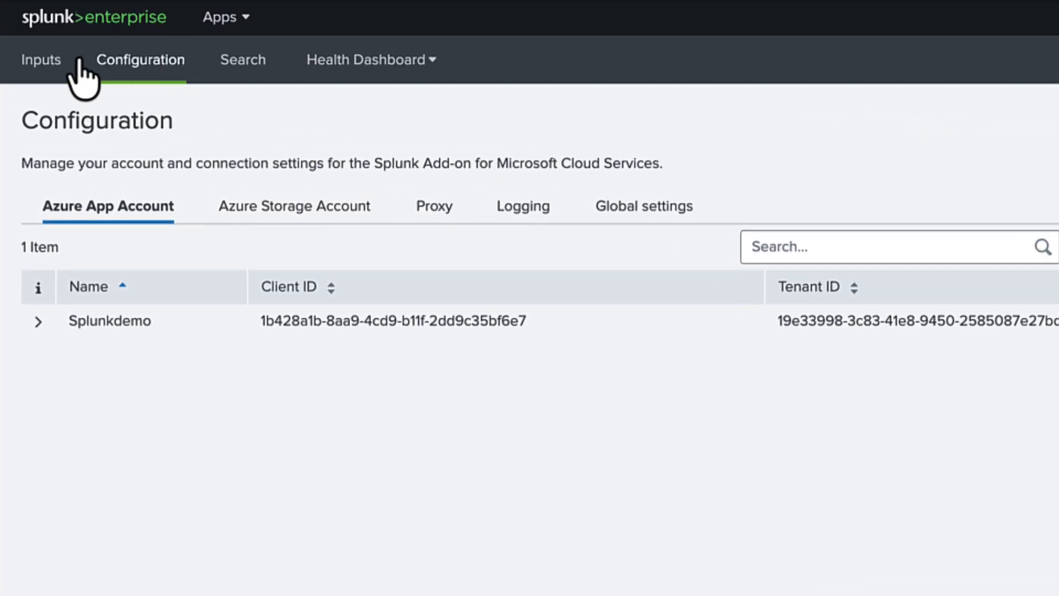
left_click(43, 63)
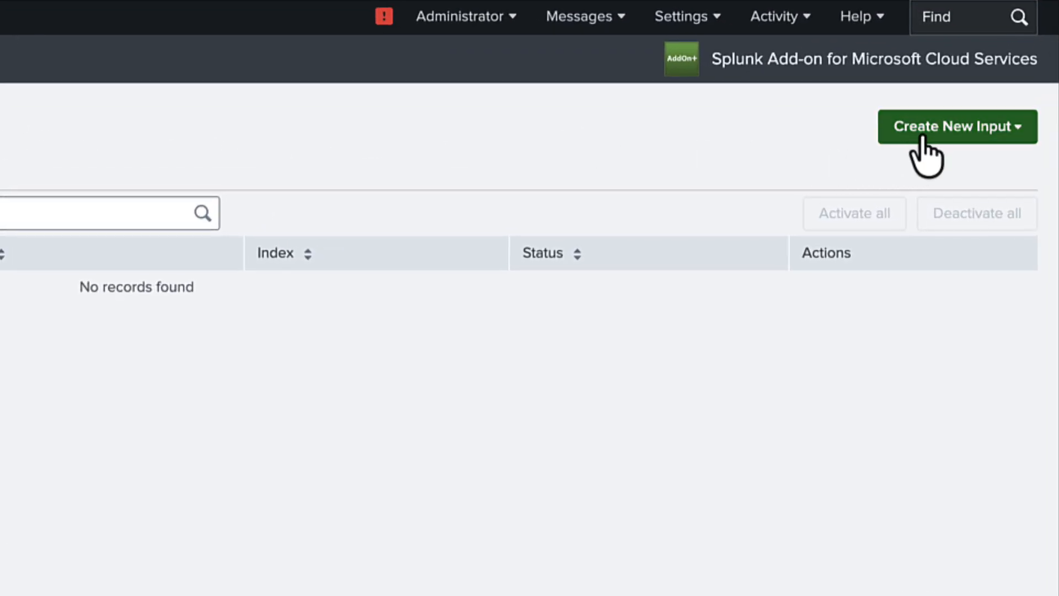
left_click(923, 138)
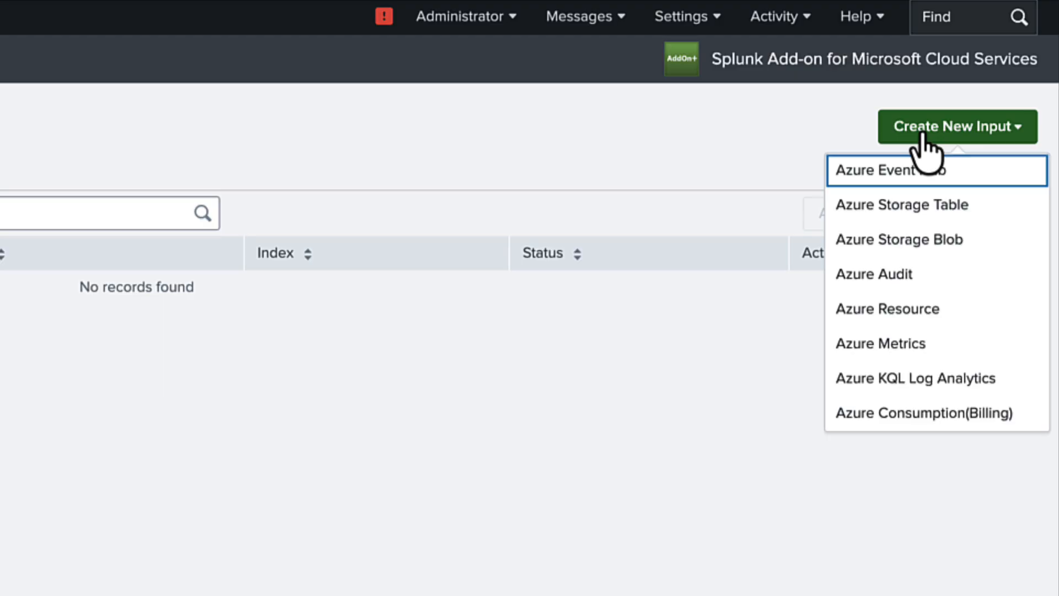
left_click(947, 315)
Name the input splunkdemo, assign the Splunkdemo Azure app account and set the resource type to Resource Groups
left_click(587, 110)
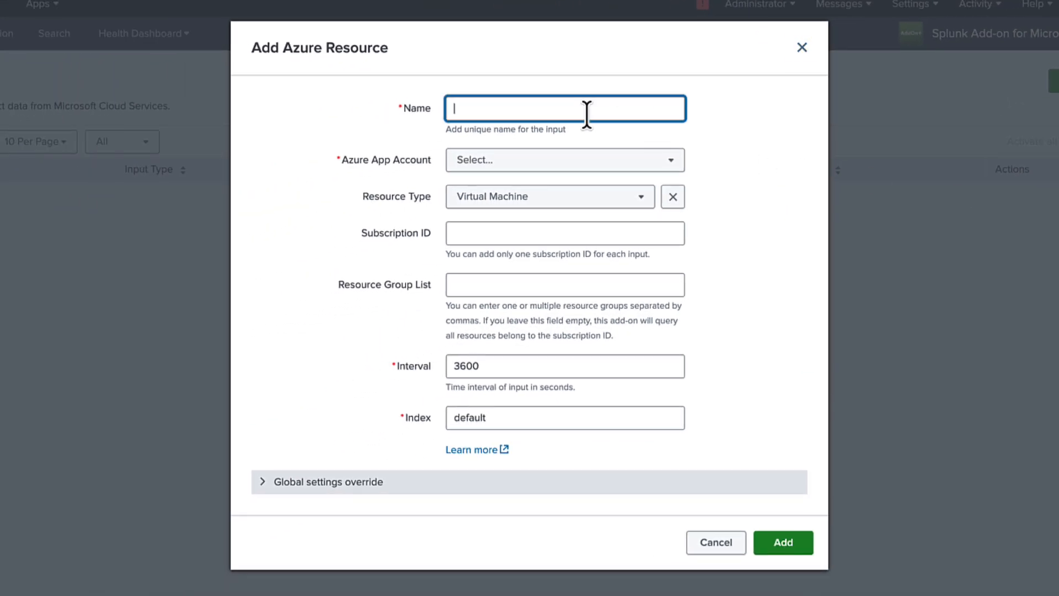
type("splunkdemo")
left_click(580, 159)
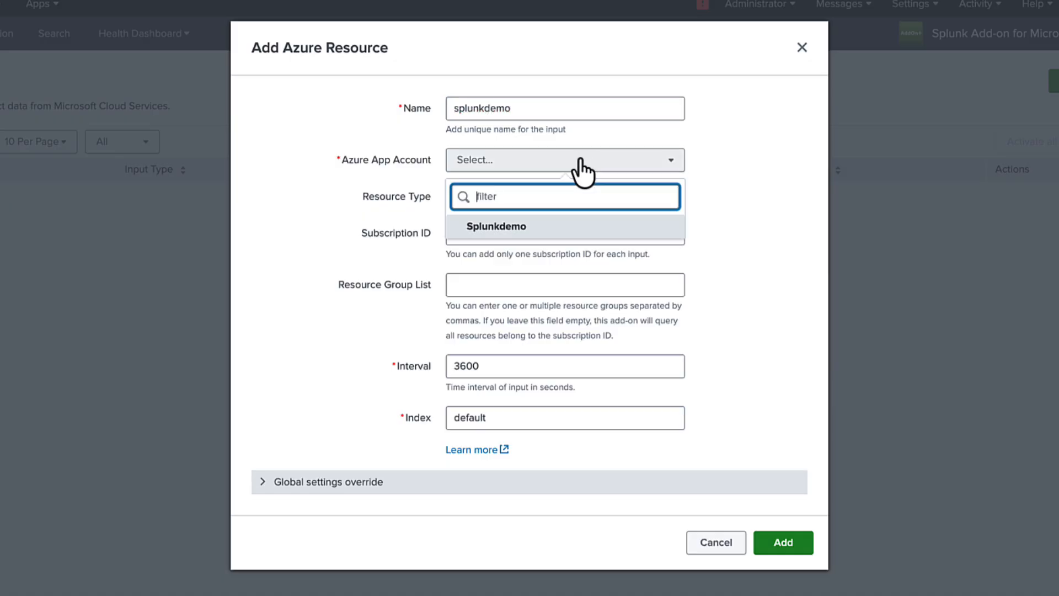
left_click(534, 227)
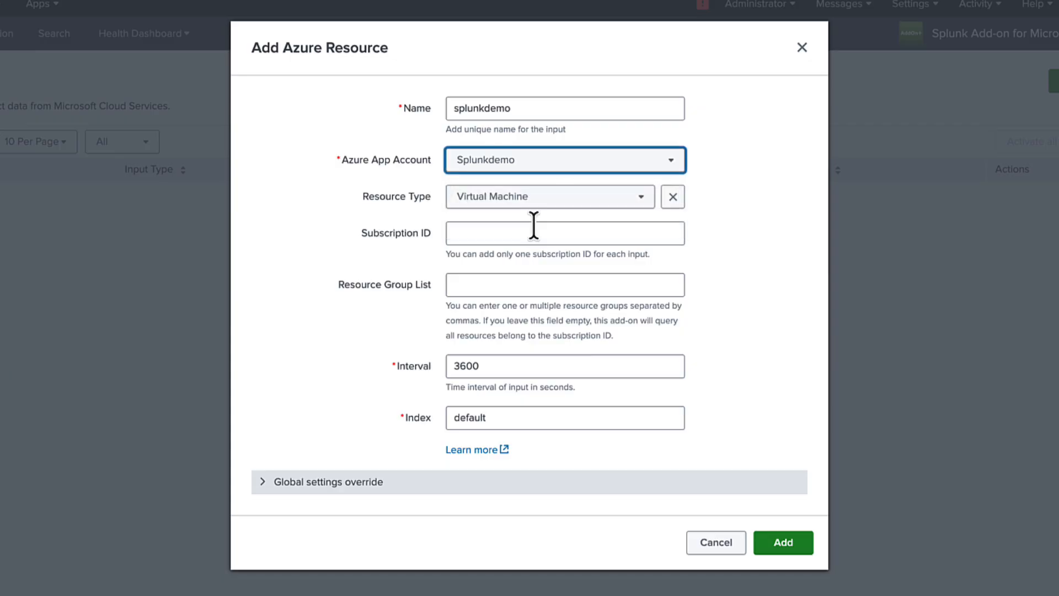
left_click(502, 201)
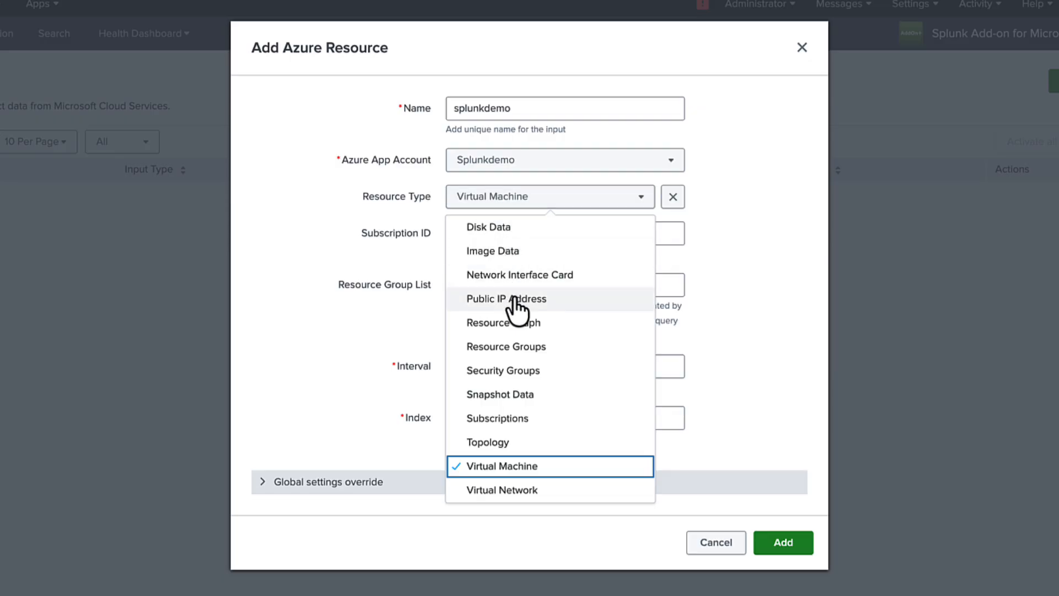
left_click(558, 346)
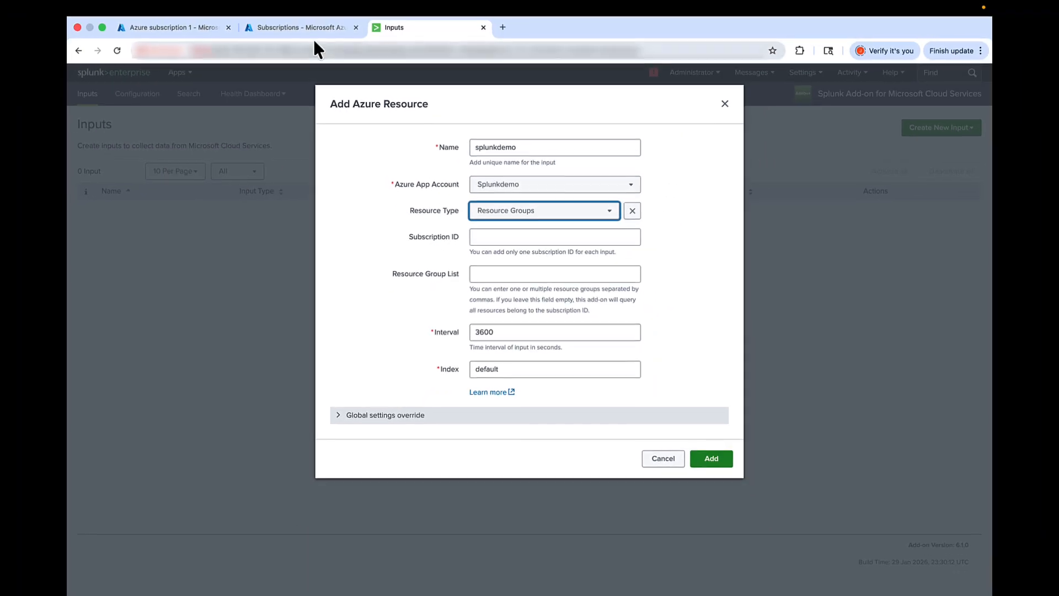
Copy the subscription ID of Azure subscription 1 from the Azure portal into the Splunk input's Subscription ID field
left_click(313, 32)
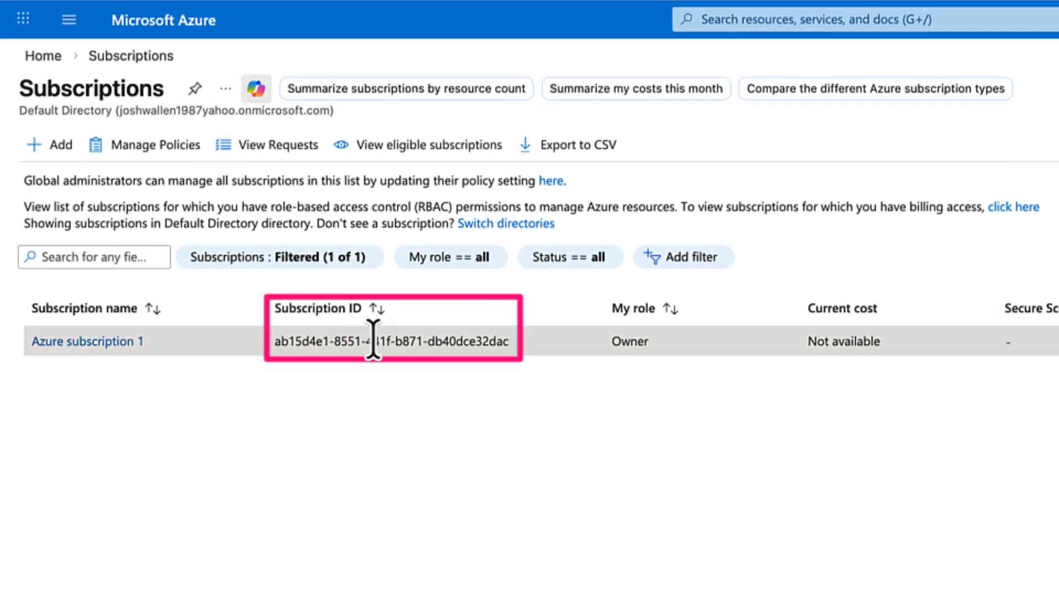
left_click_drag(516, 343, 274, 341)
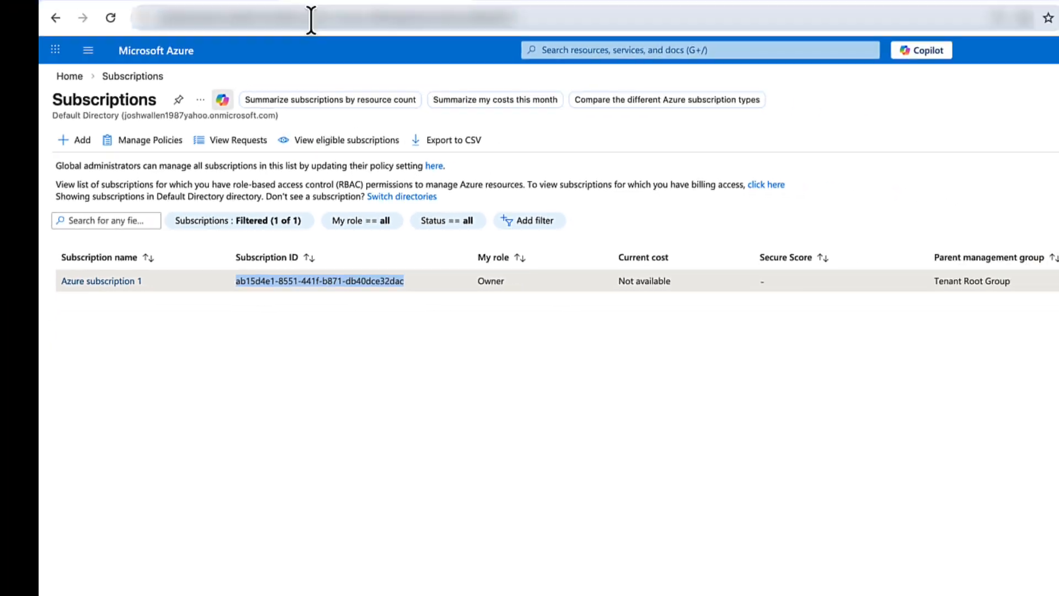
left_click(403, 30)
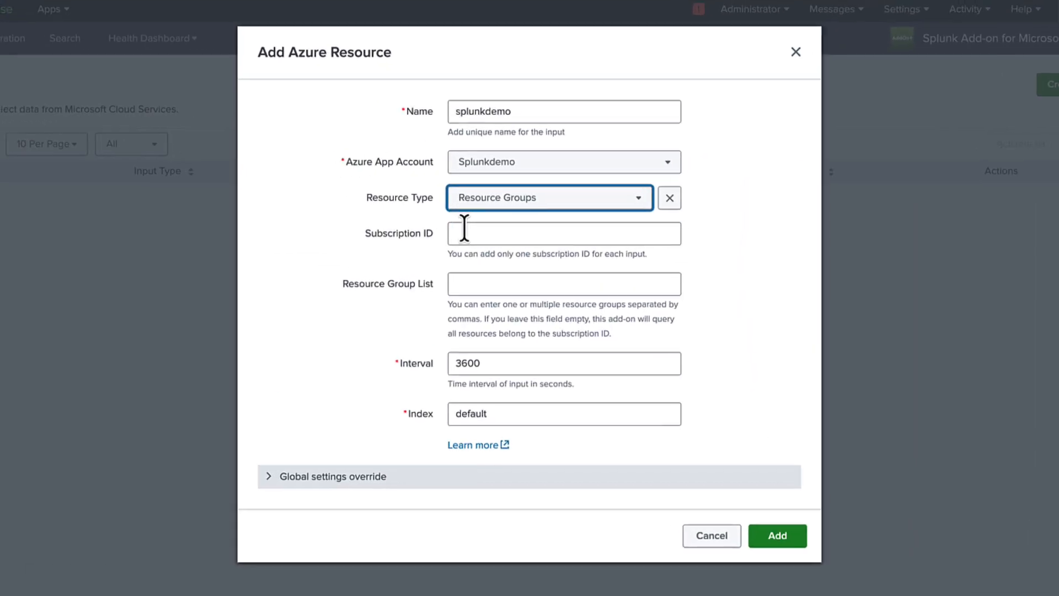
left_click(482, 237)
type("ab15d4e1-8551-441f-b871-db40dce32dad")
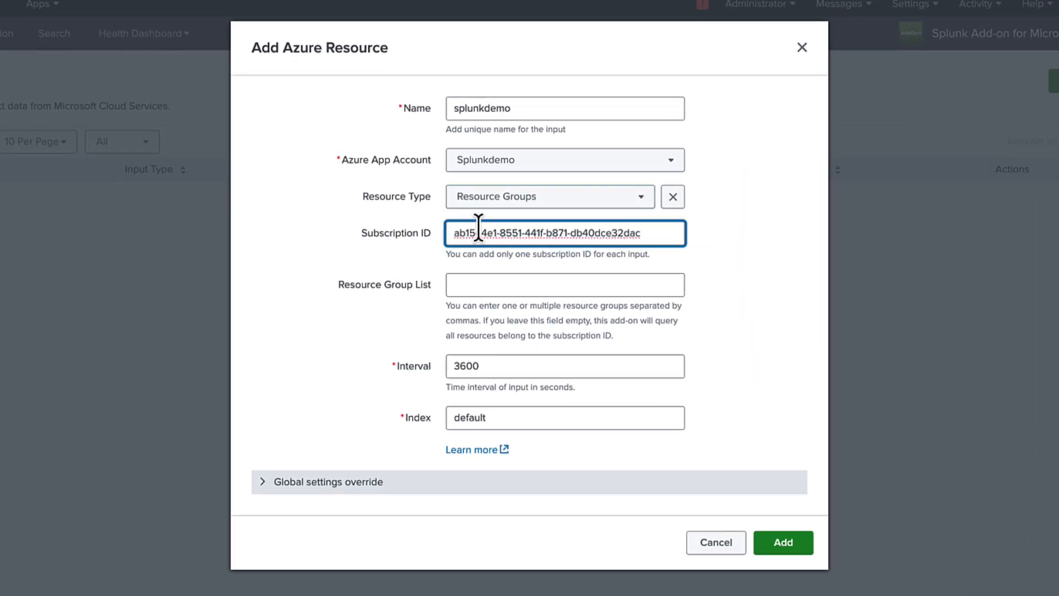
Leave the resource group list empty, keep the interval at 3600 seconds and the index at default, and add the input
left_click(489, 283)
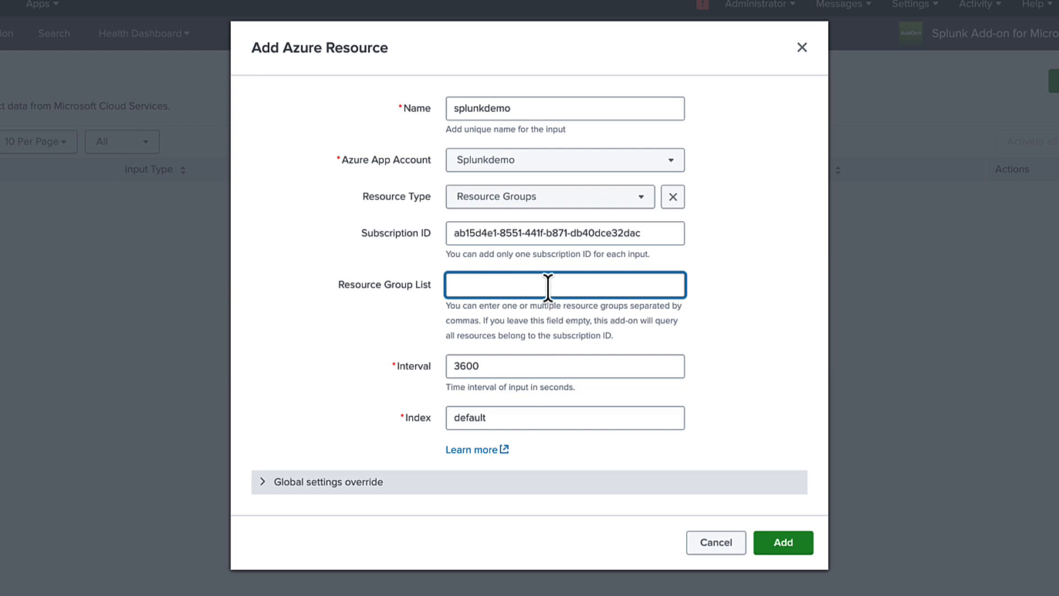
left_click(503, 366)
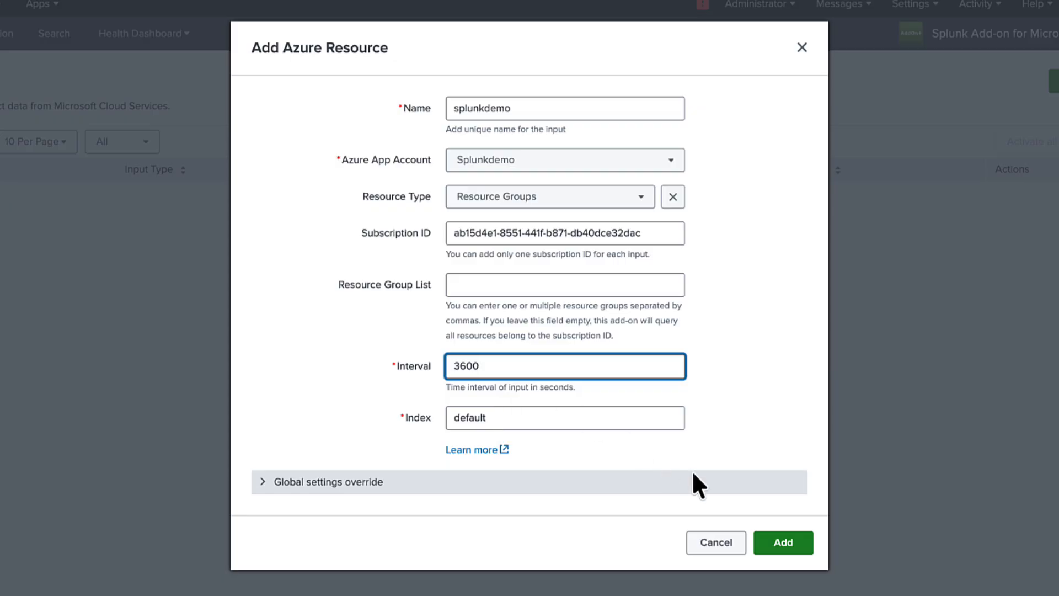
left_click(781, 544)
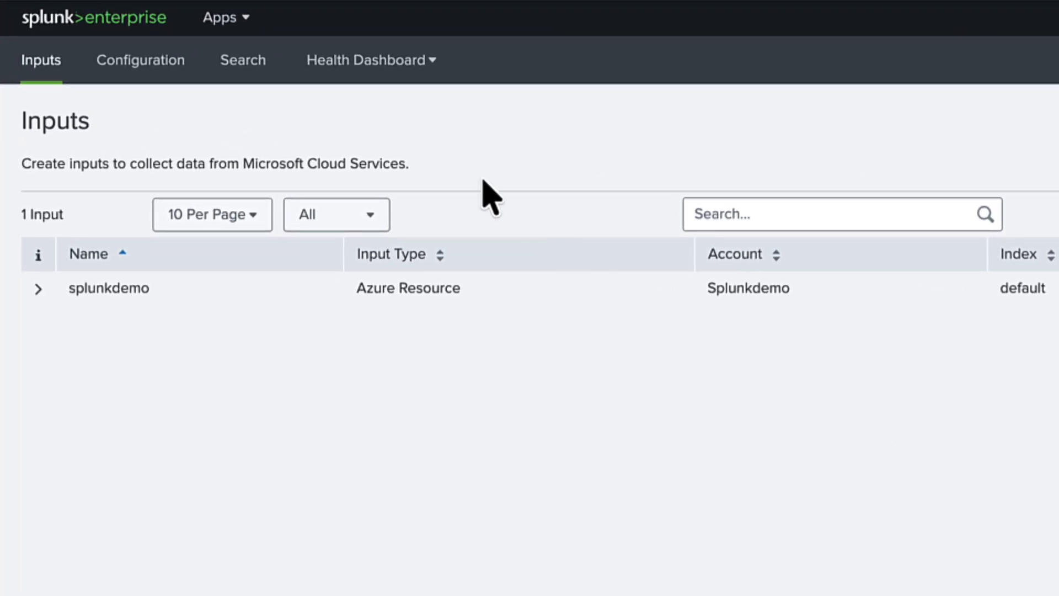
Run the search "index=main" in the add-on to look for the ingested Azure data
left_click(246, 73)
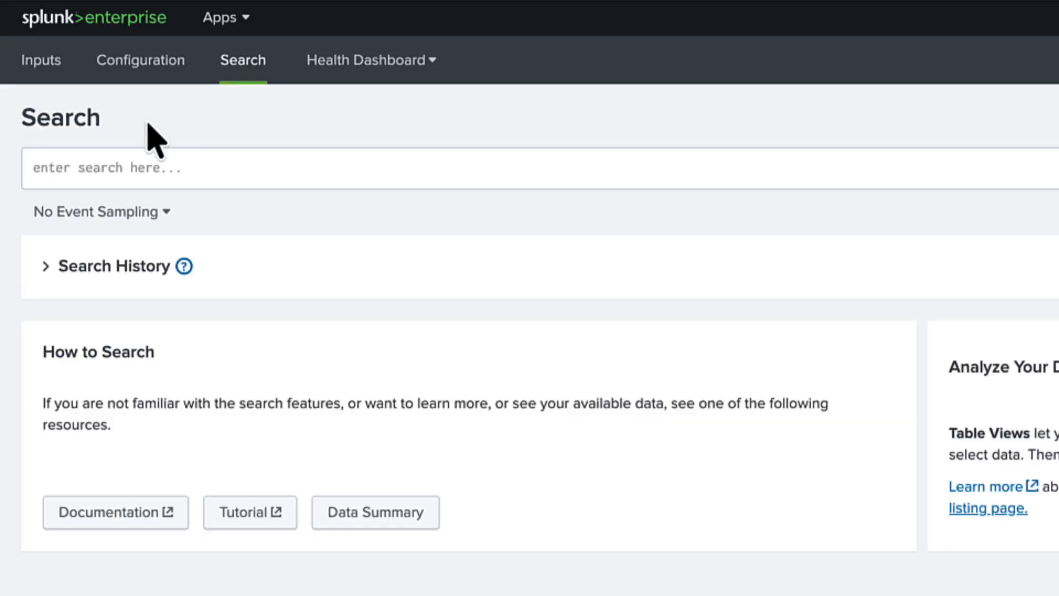
left_click(118, 168)
type("index")
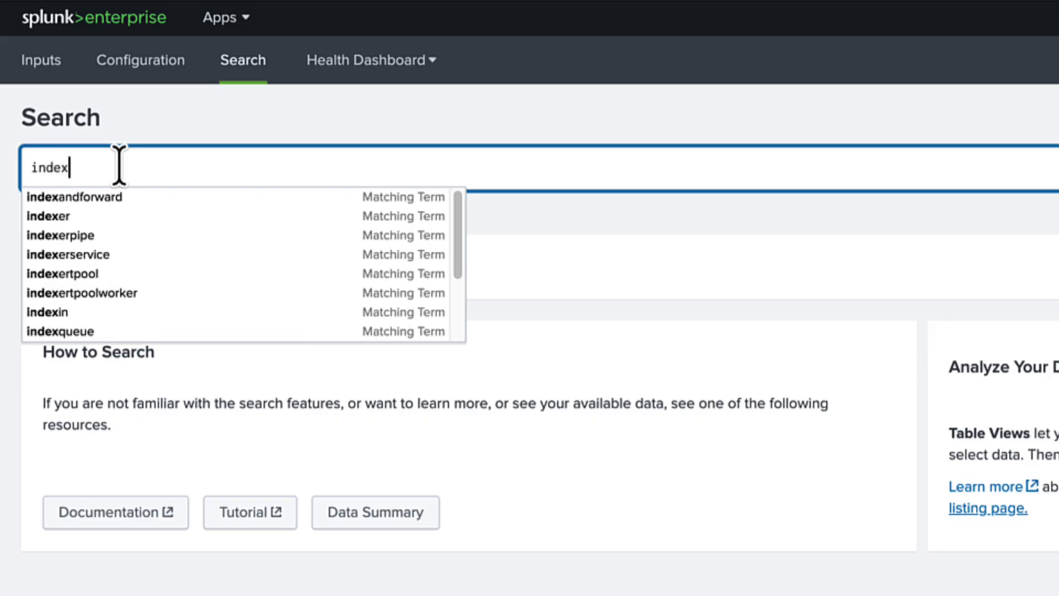
type("=main")
key("Return")
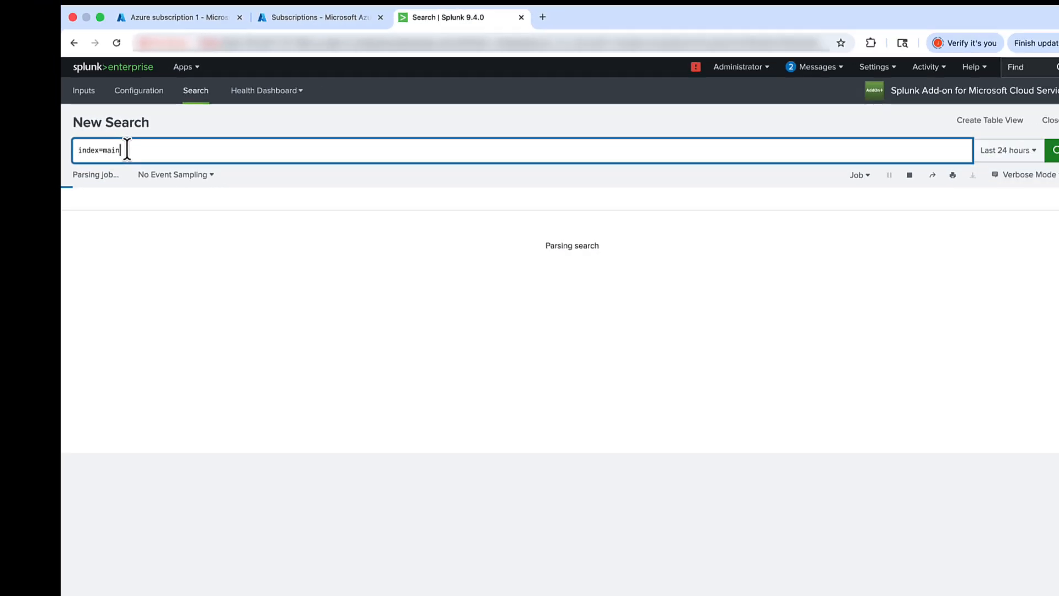